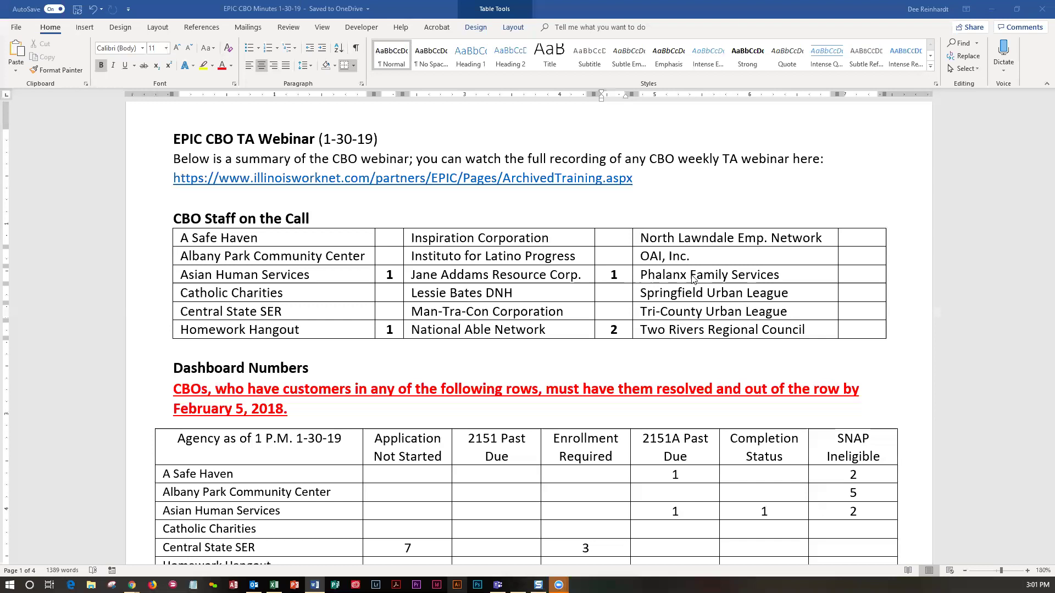
Record 1 attendee for OAI, Inc. in the CBO Staff on the Call table.
click(864, 257)
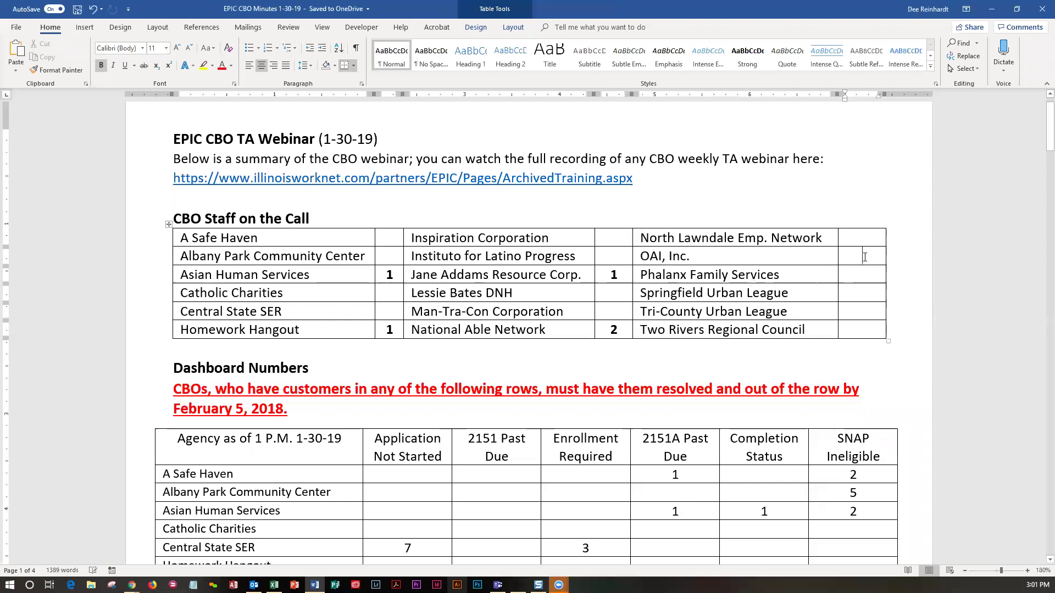
text(1)
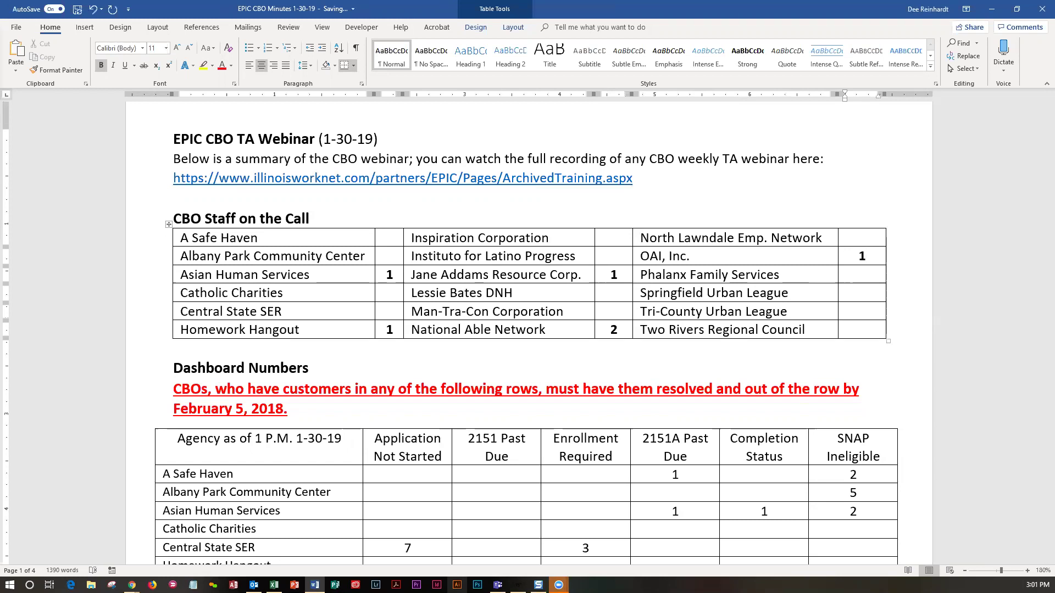
Review the Dashboard Numbers table, highlighting the Application Not Started, 2151 Past Due and Enrollment Required headings.
scroll(133, 374, down, 5)
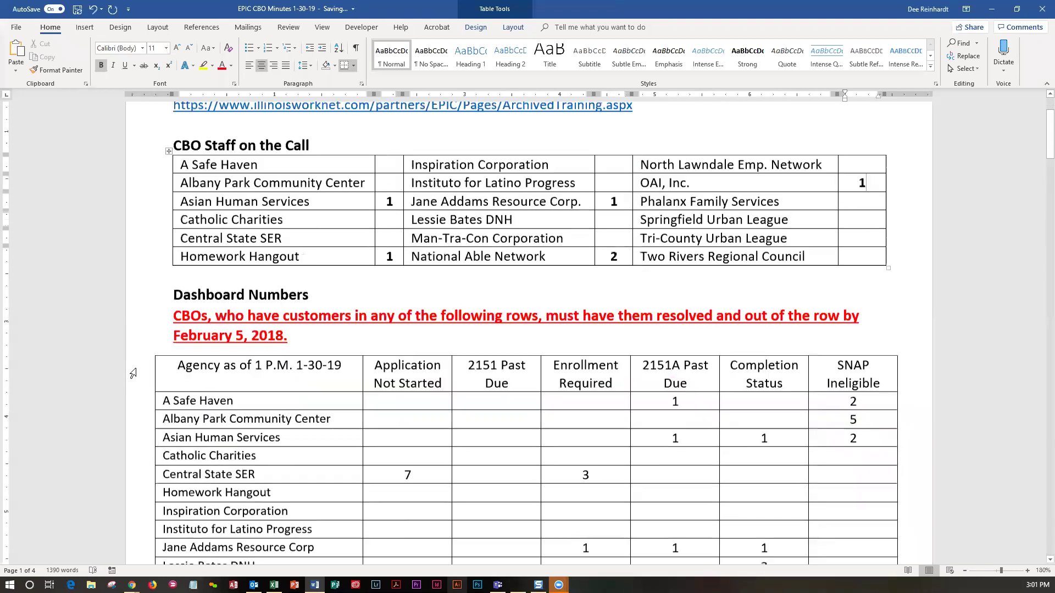
scroll(133, 374, down, 1)
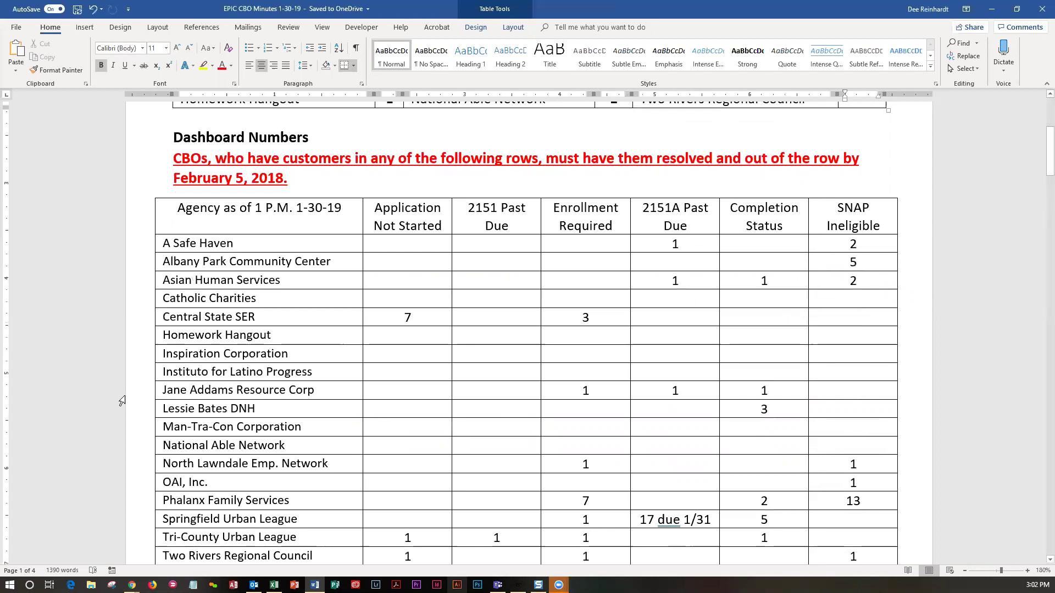
scroll(120, 395, down, 1)
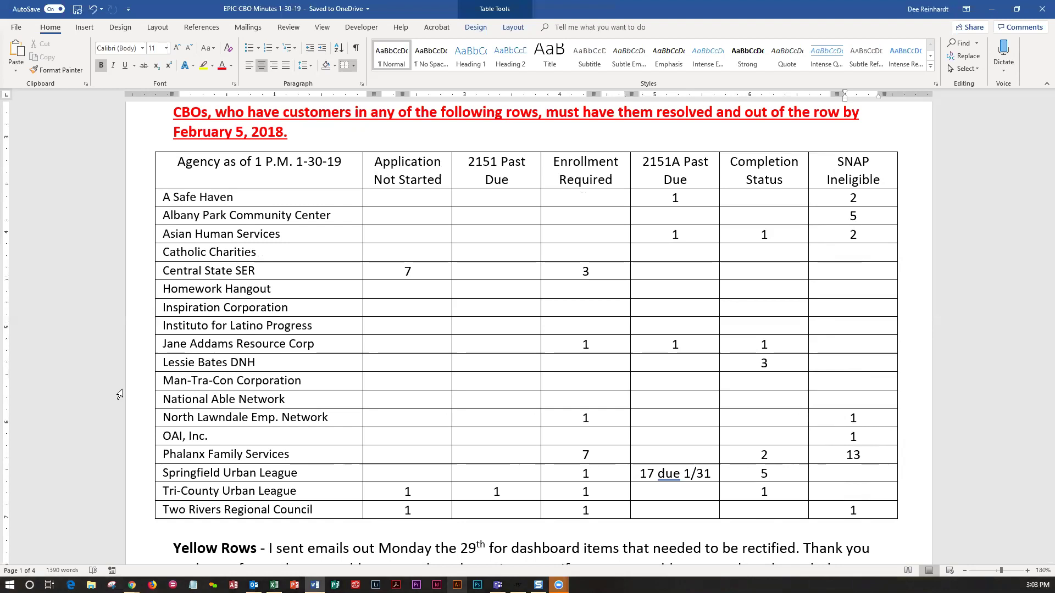
scroll(257, 485, down, 5)
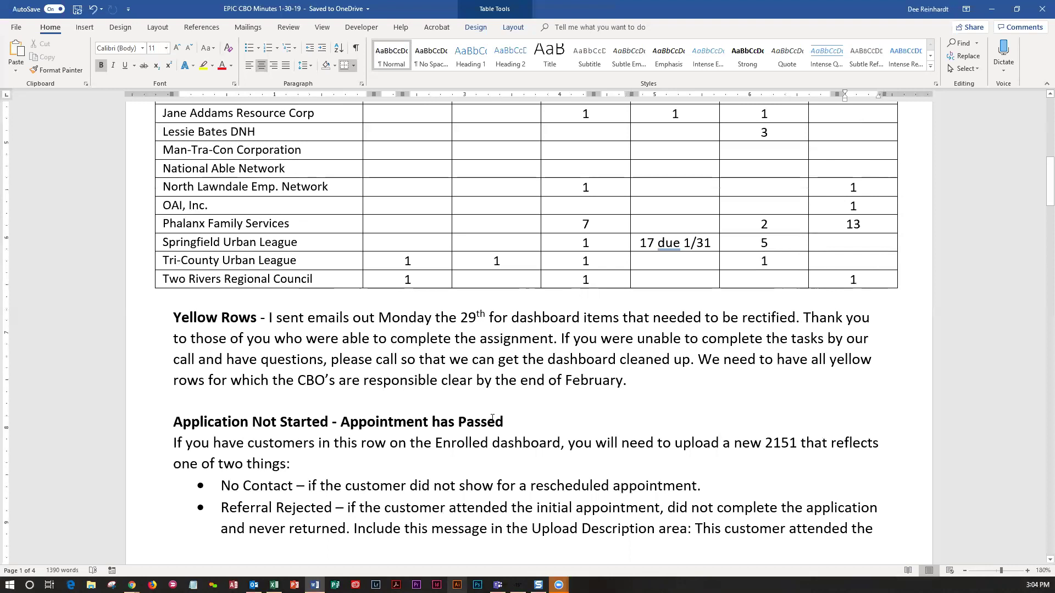
scroll(492, 418, up, 3)
scroll(493, 419, up, 2)
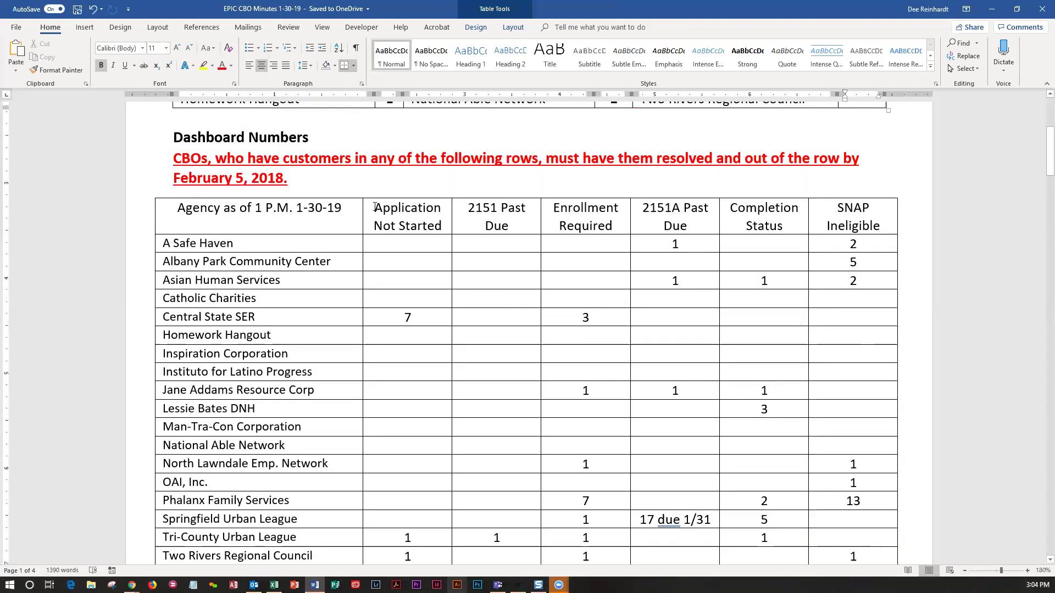
triple_click(433, 221)
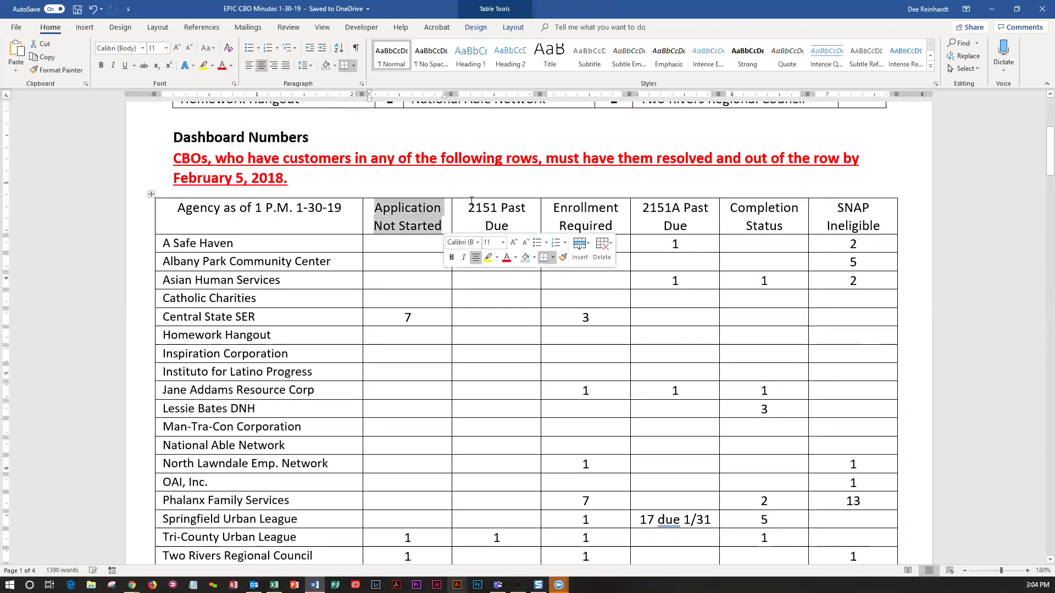
drag(468, 207, 615, 226)
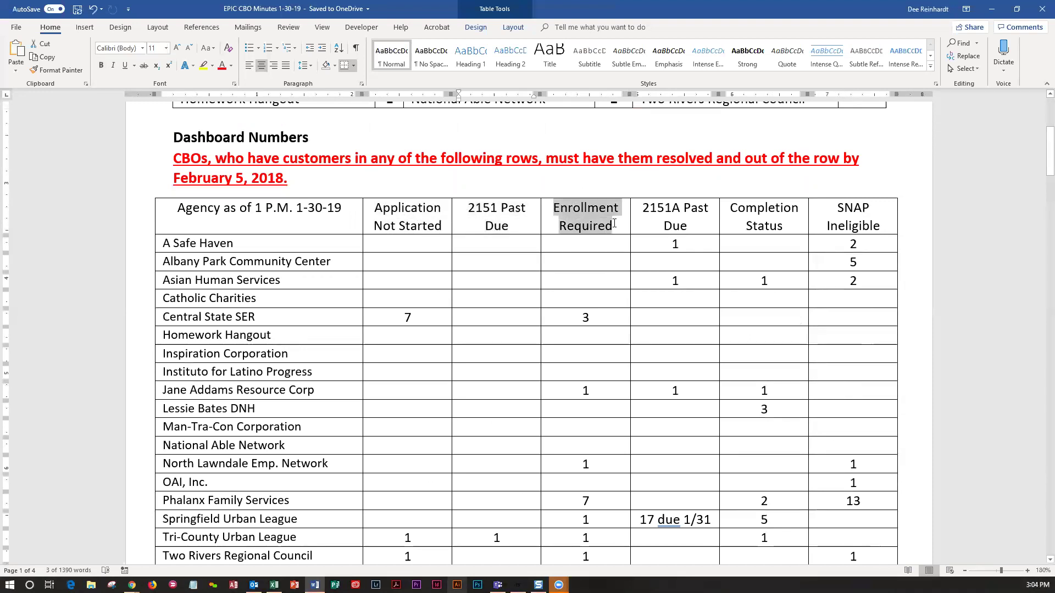
Read through the minutes from the Yellow Rows notes to the TABE/Other Assessments / Credentials section.
scroll(493, 368, down, 8)
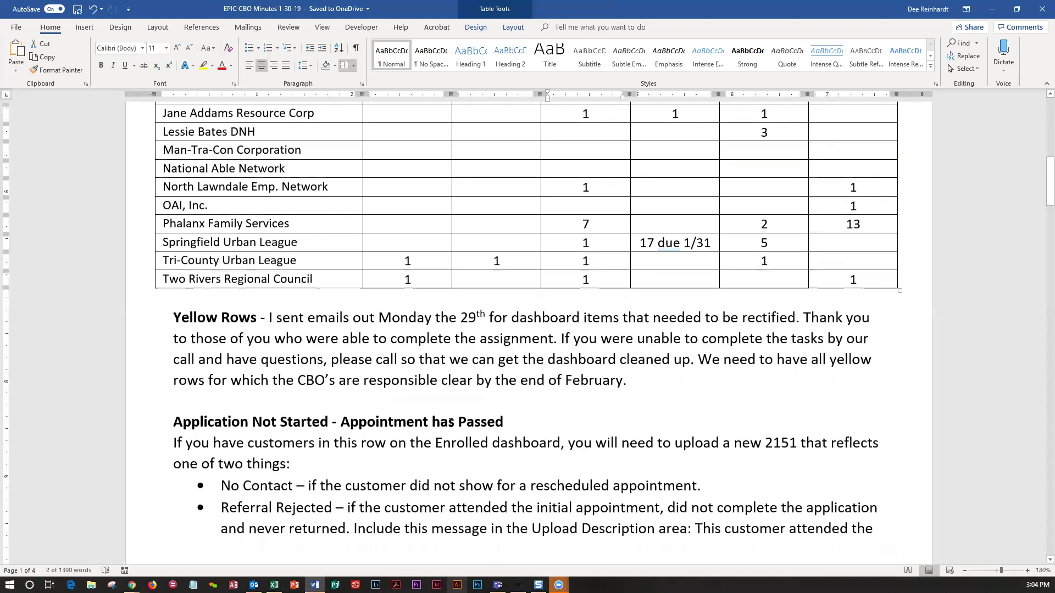
scroll(451, 423, down, 1)
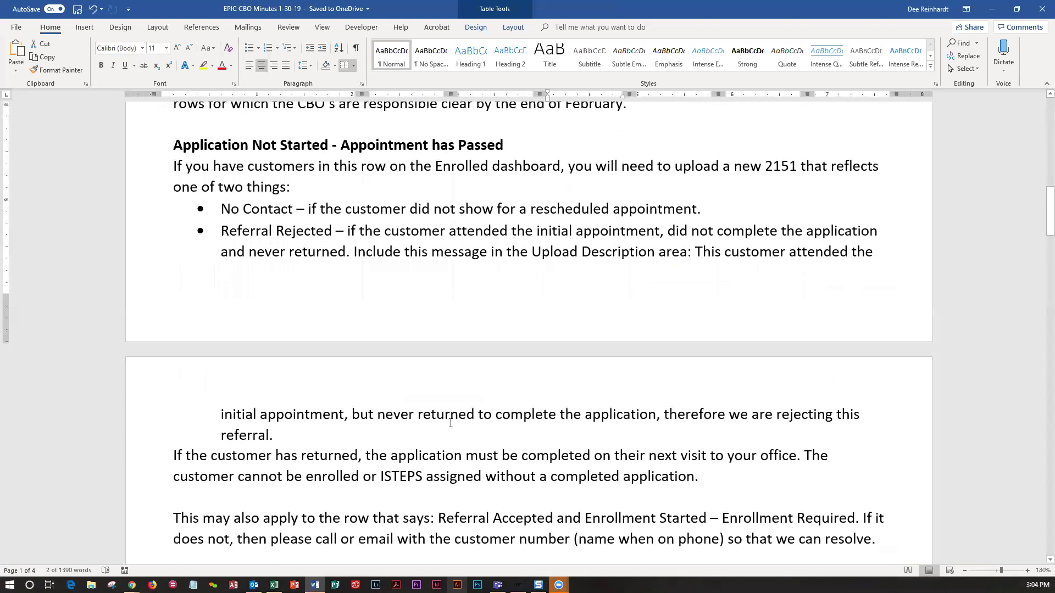
scroll(451, 423, up, 1)
scroll(450, 423, down, 1)
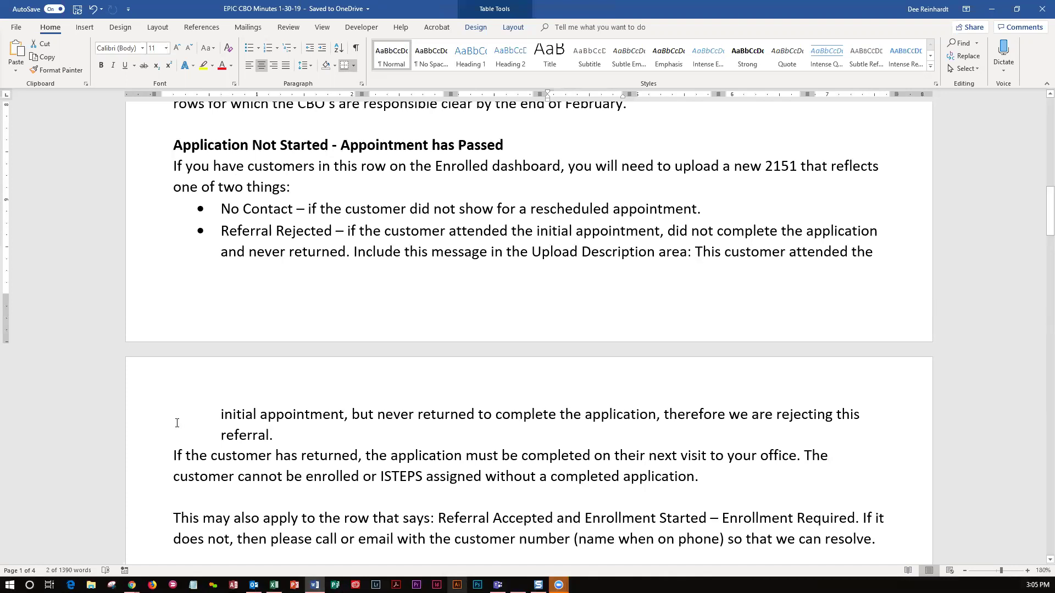
scroll(185, 397, down, 5)
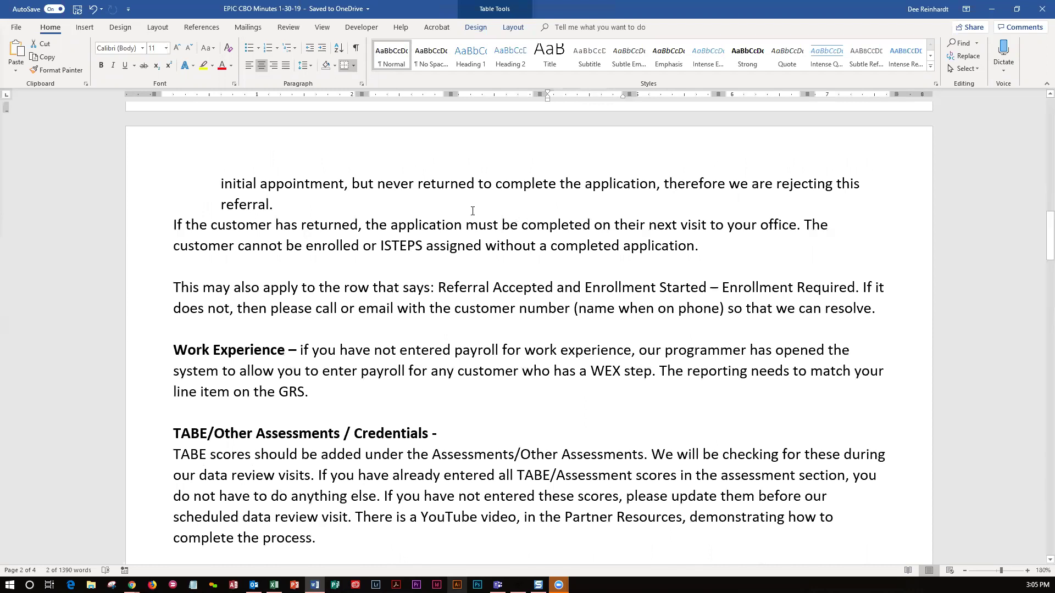
scroll(472, 210, down, 4)
scroll(405, 216, up, 2)
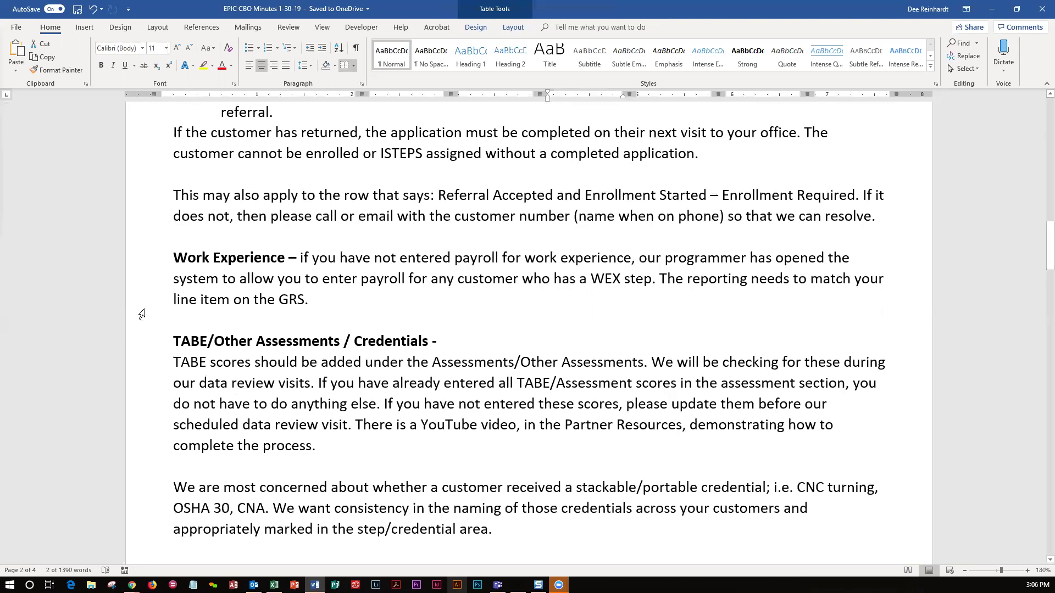
scroll(130, 364, down, 2)
scroll(130, 364, down, 2)
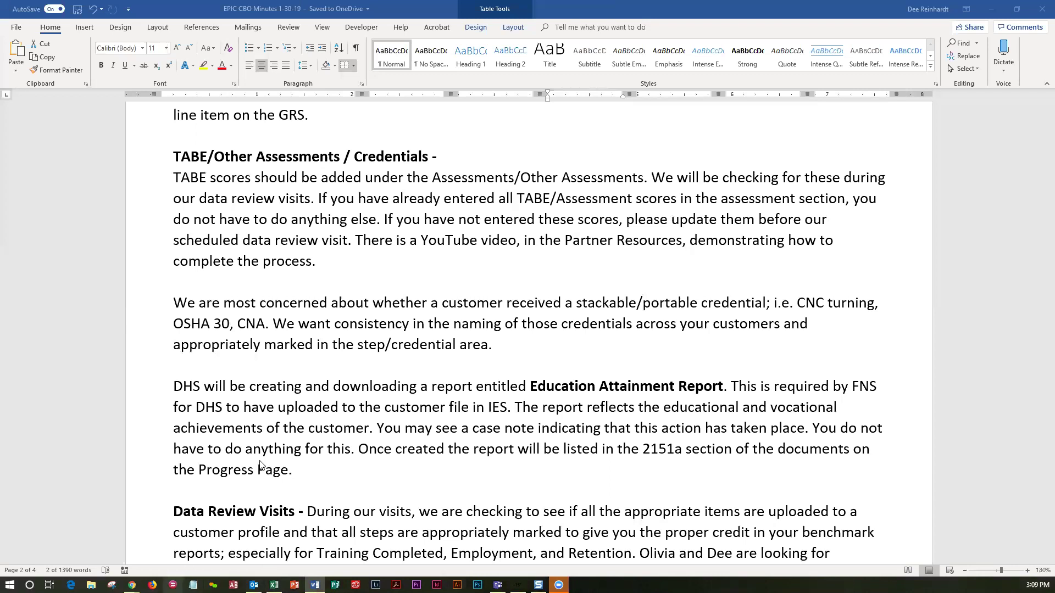
After "the Progress Page.", begin a sentence: "If you are making changes after an Education Attainment Report has been generated, out of co".
click(310, 468)
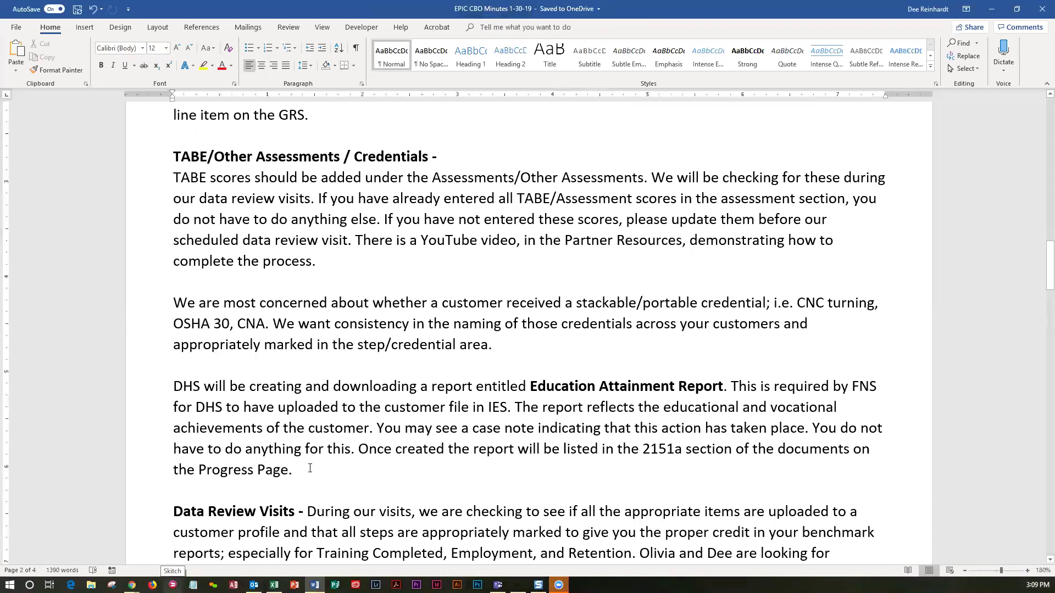
text(If you are m)
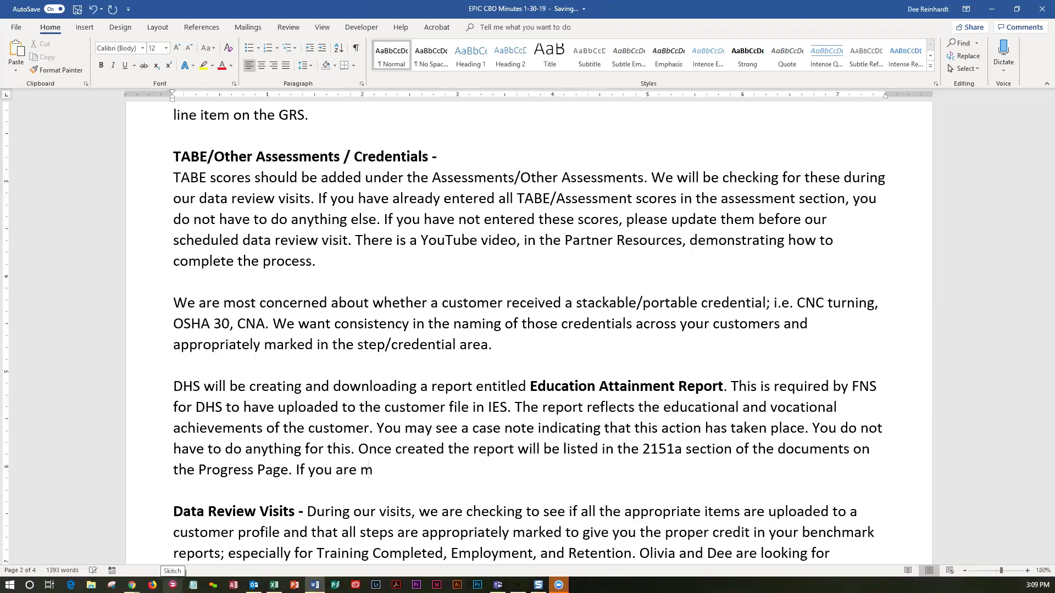
text(aking c)
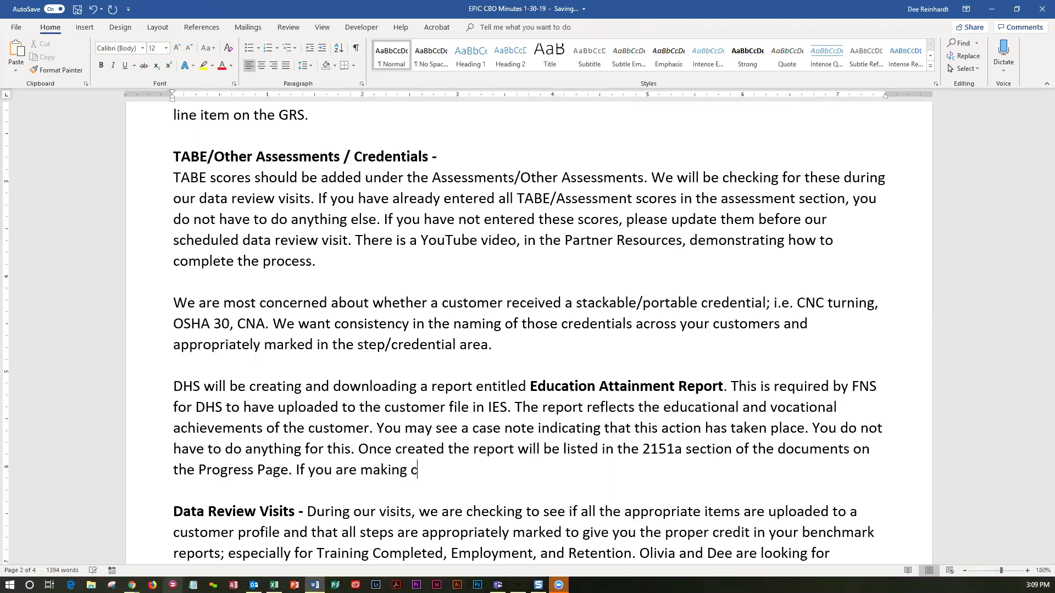
text(hanges after a)
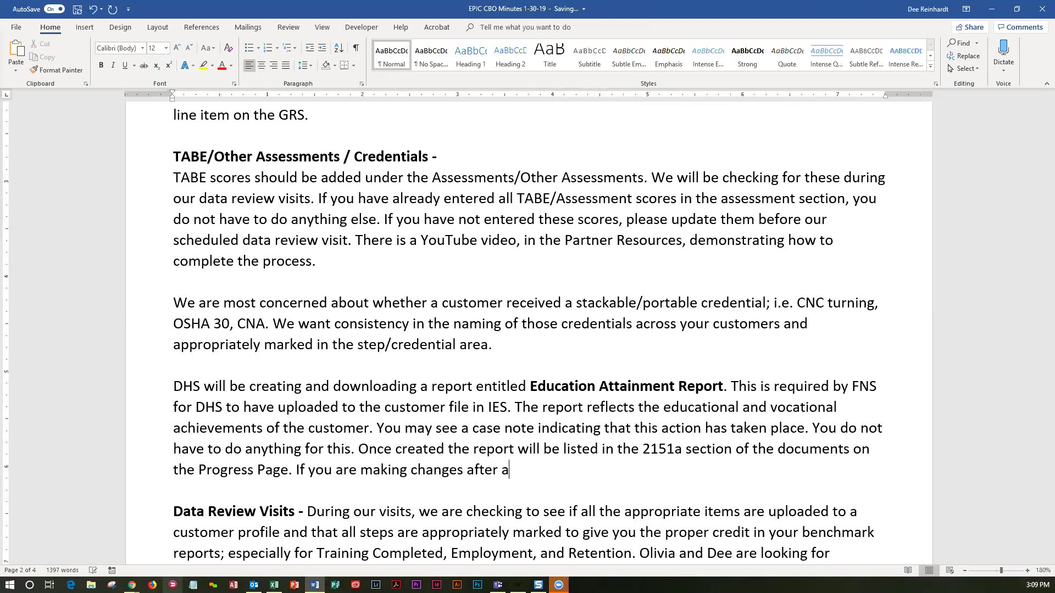
text(n Education Attainment Report)
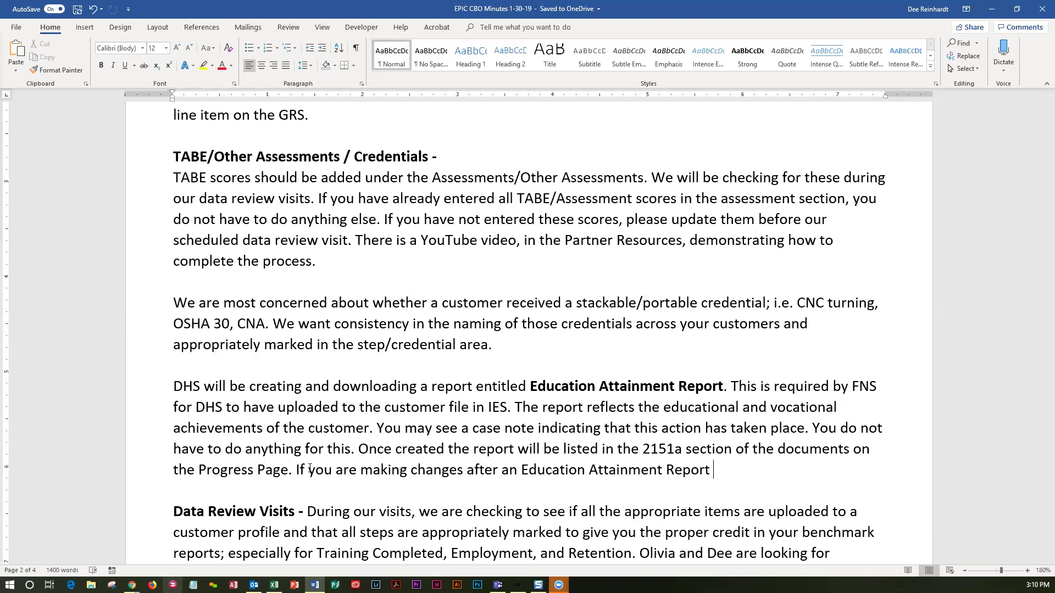
text(has been generate)
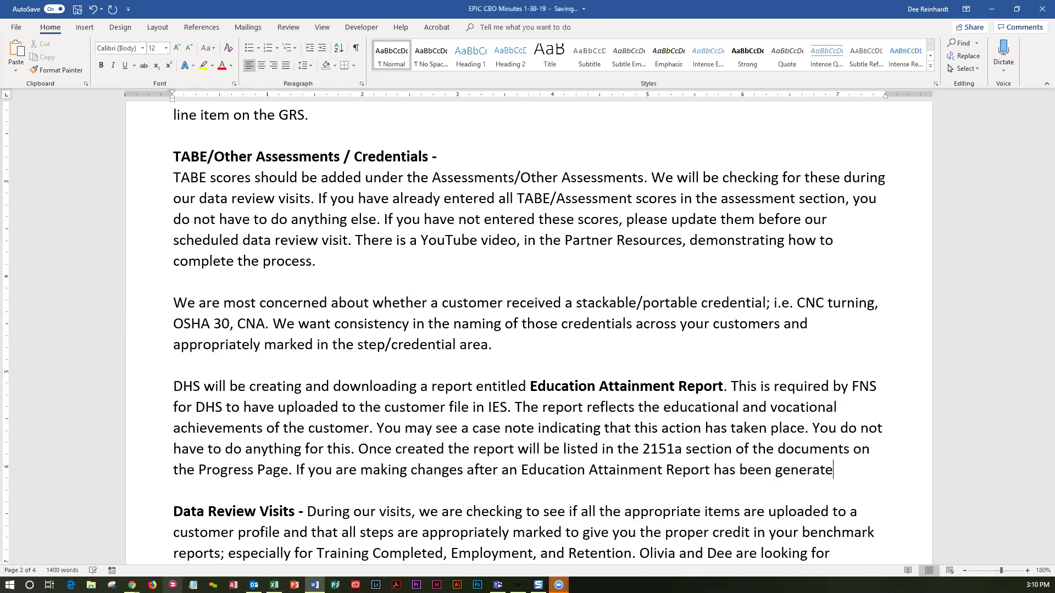
text(d, out of co)
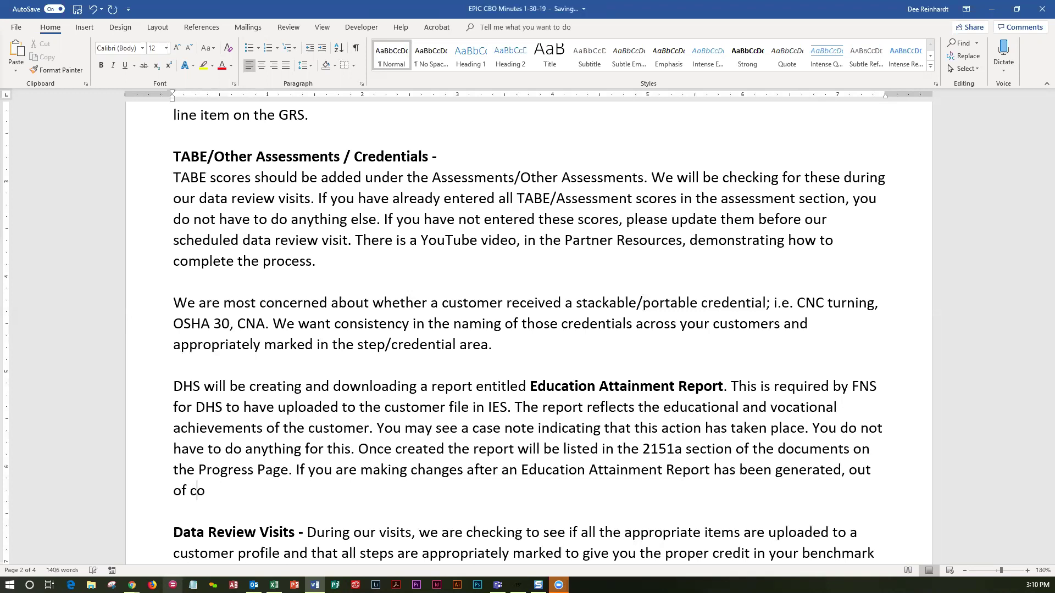
Continue the sentence so its second part reads "out of courtesy contact your DHS contact for that customer(s)".
text(urtesy )
text(contact)
text( your DHS)
text( contact for that )
text(customers and)
key(BackSpace)
key(BackSpace)
key(BackSpace)
key(BackSpace)
key(BackSpace)
text((s))
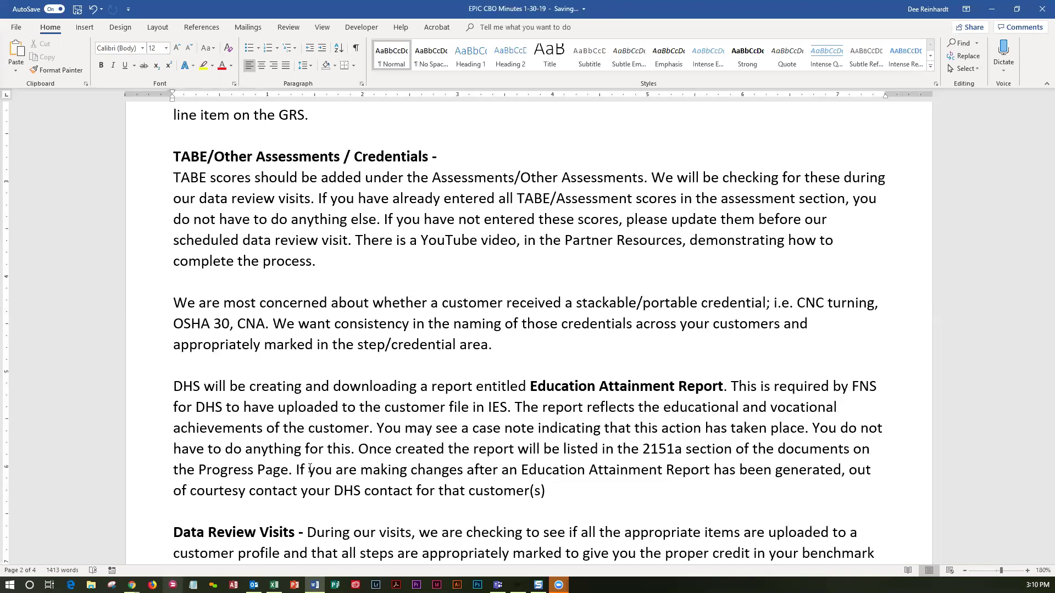
Finish the sentence with "and let them know that they will need to generate it again.".
text( and let them know that thye)
key(BackSpace)
key(BackSpace)
key(BackSpace)
text(ey)
key(BackSpace)
text(y)
key(BackSpace)
key(BackSpace)
text(y will need to generate it again.)
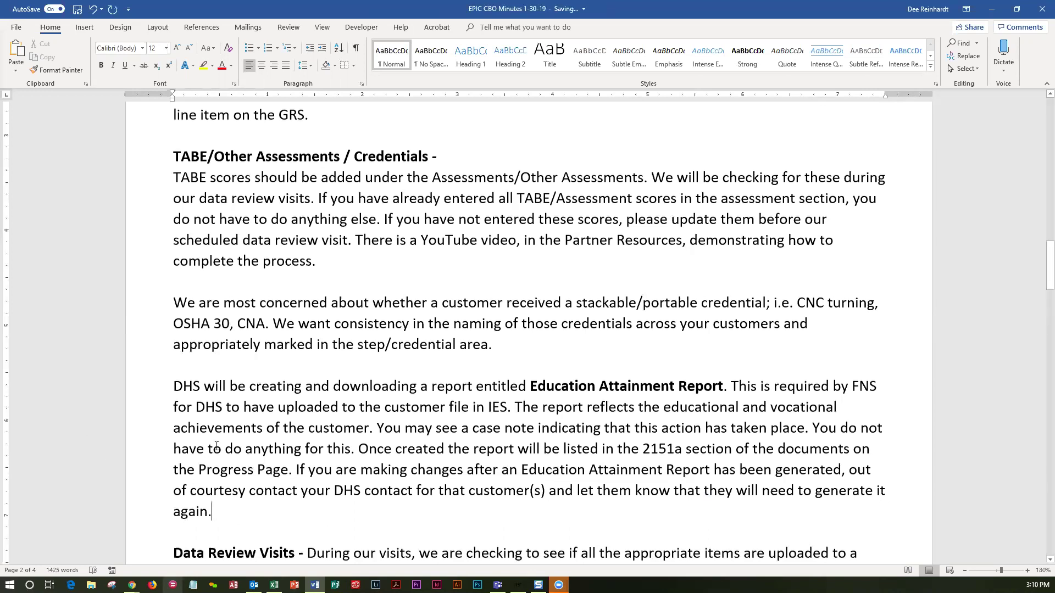
Insert the word "flex" after "10%" in the Modifications paragraph.
scroll(217, 443, down, 3)
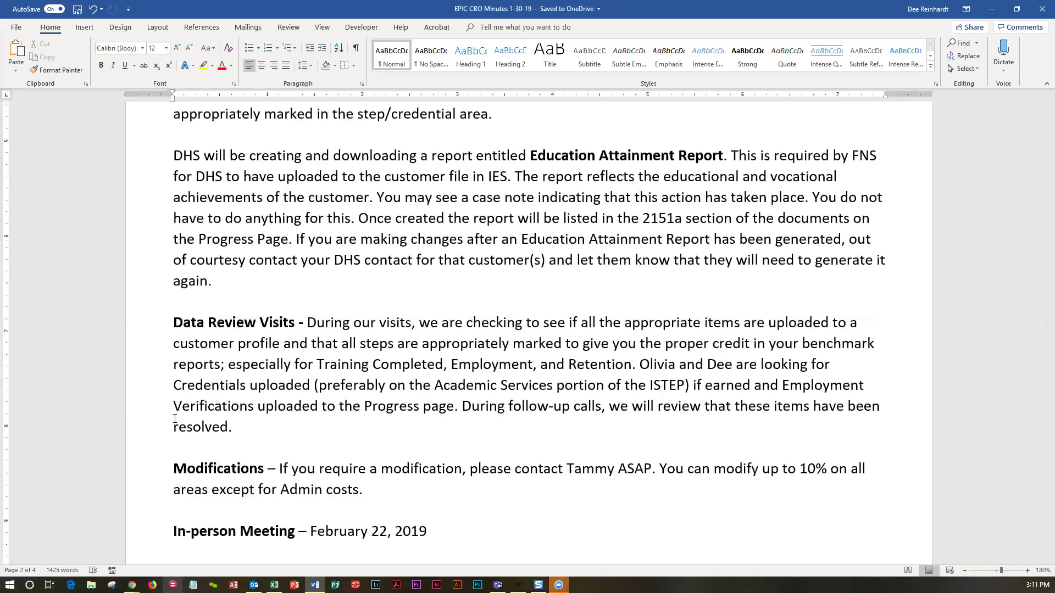
scroll(175, 418, down, 3)
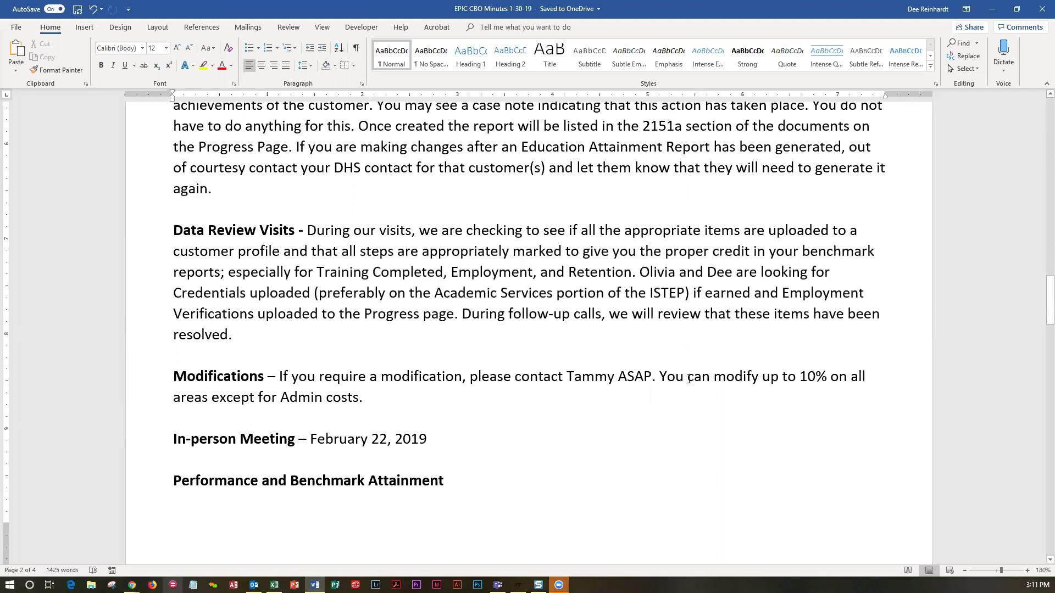
click(832, 376)
text(flex)
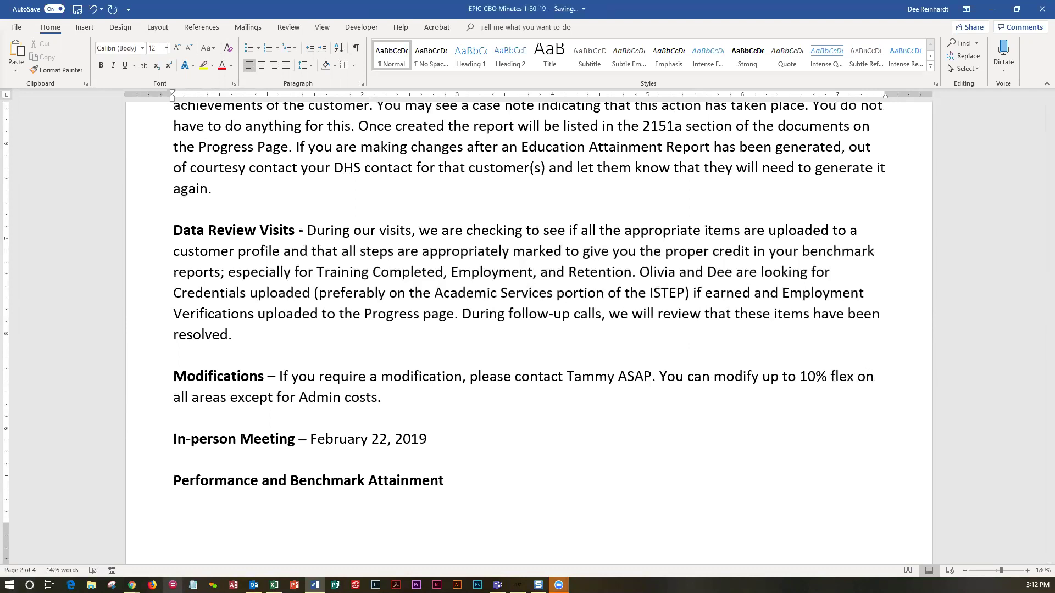
Add "If you exceed the 10% flex, you will need to do a modification." to the end of the Modifications paragraph.
click(381, 397)
text(If you exceed the )
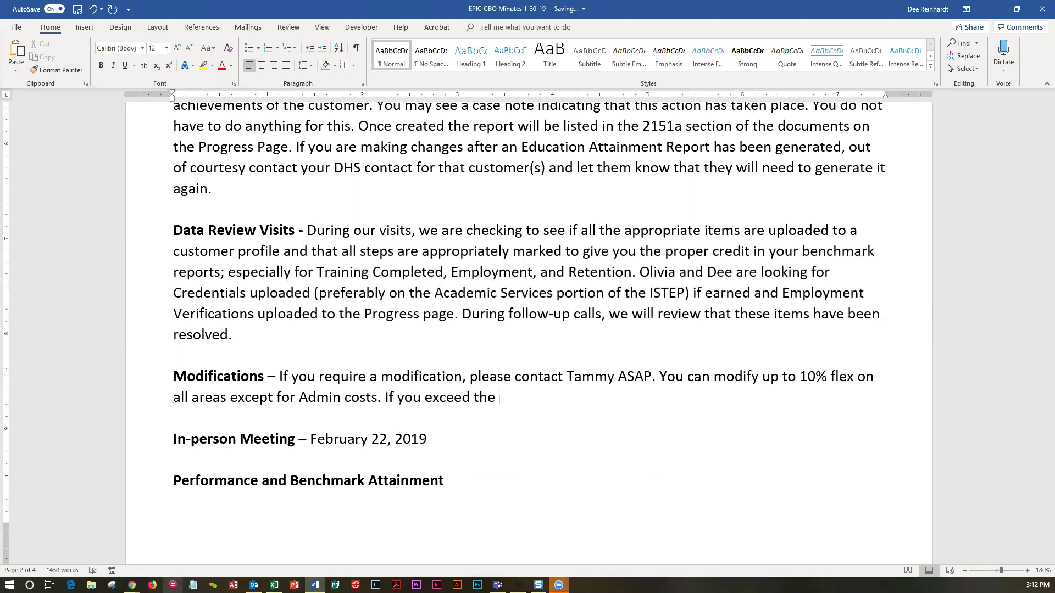
text(10% flex, you will need to do a modification.)
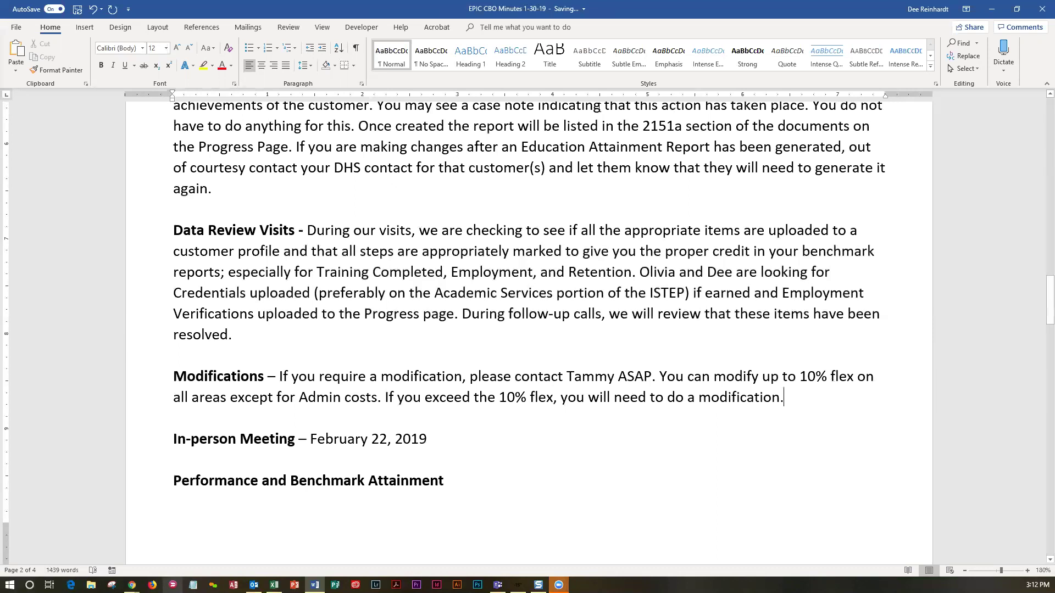
Record 1 attendee for Tri-County Urban League in the CBO Staff on the Call table.
drag(1047, 308, 1047, 99)
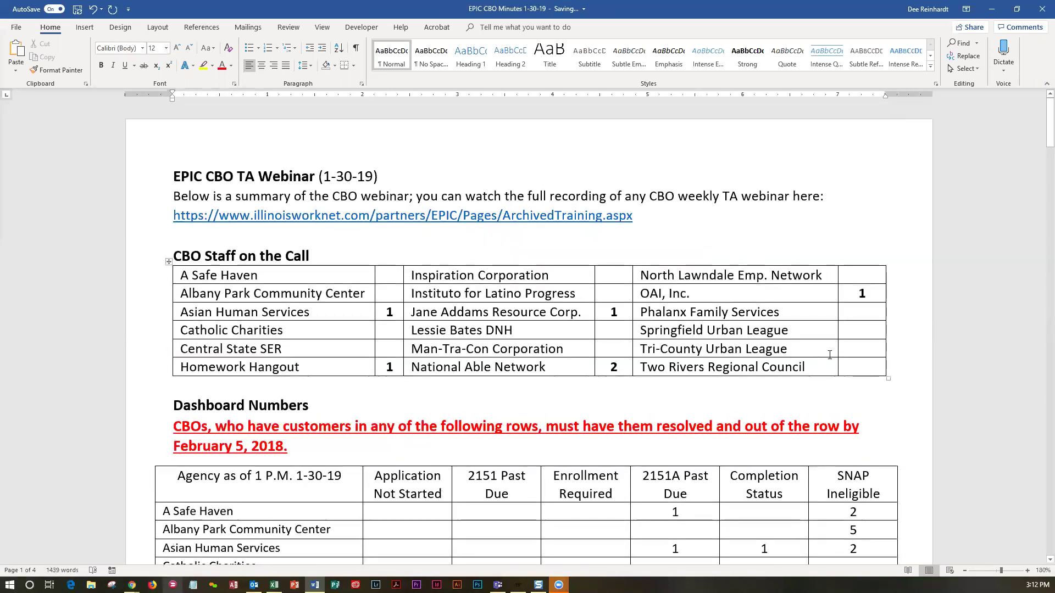
click(860, 351)
text(1)
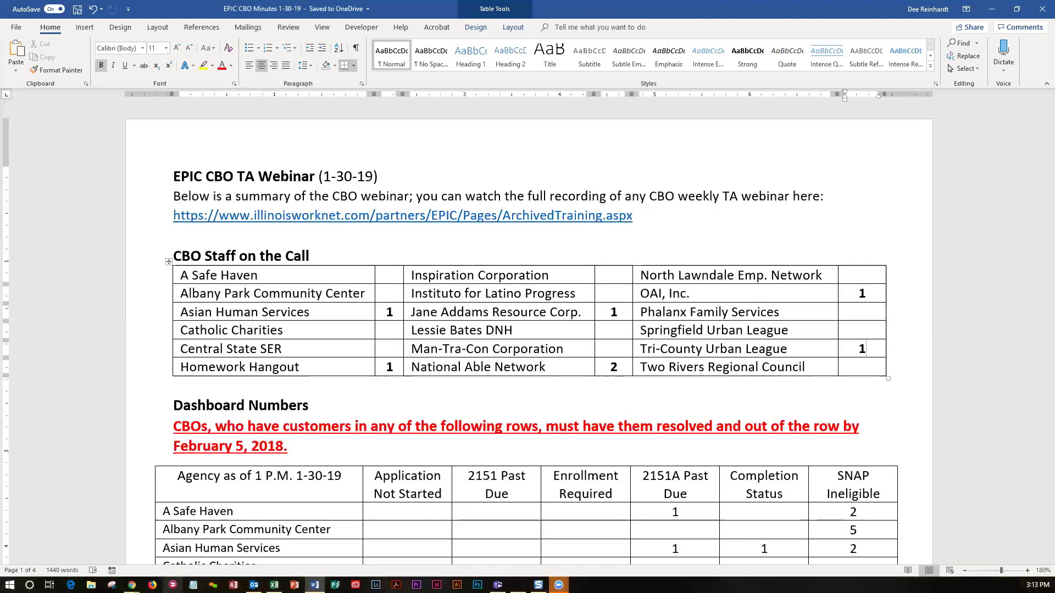
scroll(823, 380, down, 10)
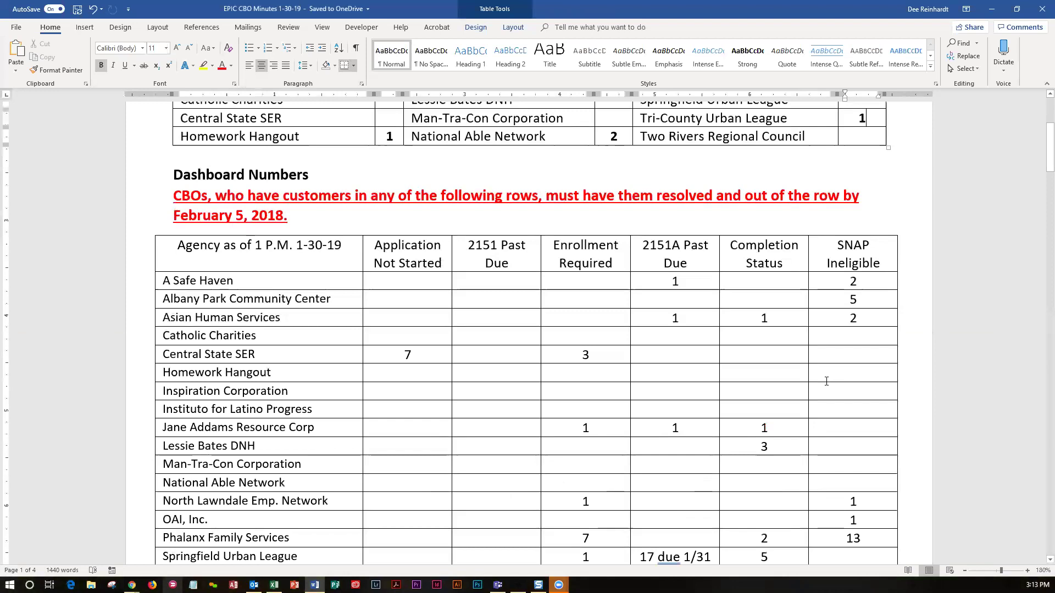
scroll(823, 380, down, 10)
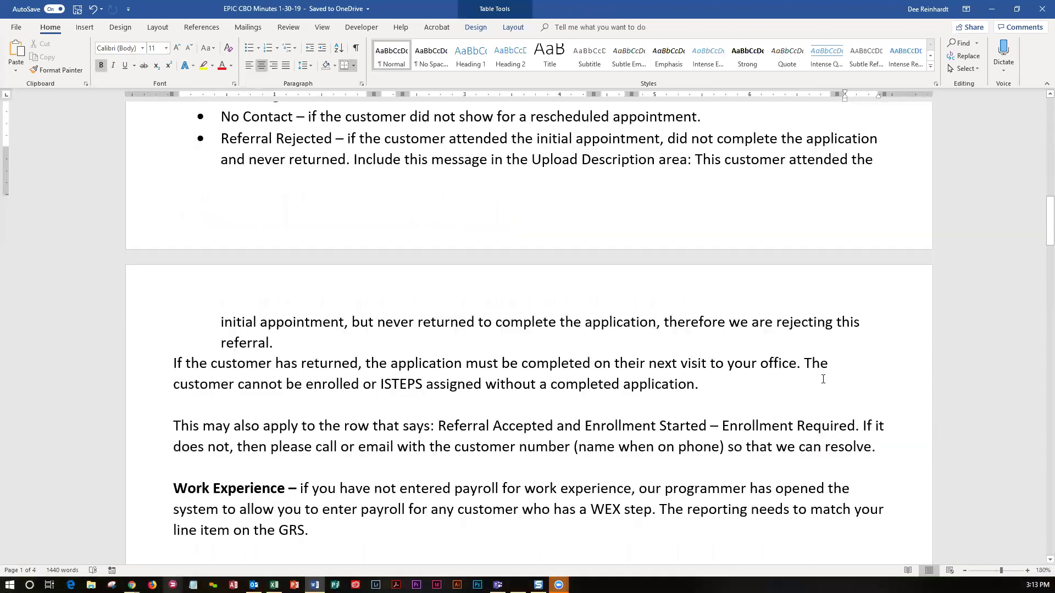
scroll(823, 379, down, 10)
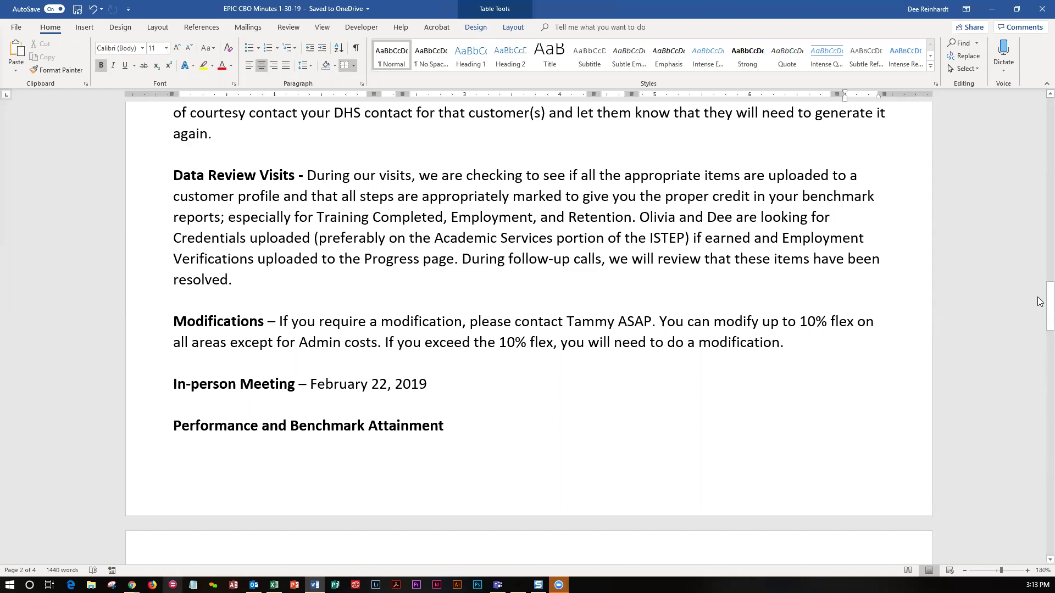
drag(1044, 311, 1040, 147)
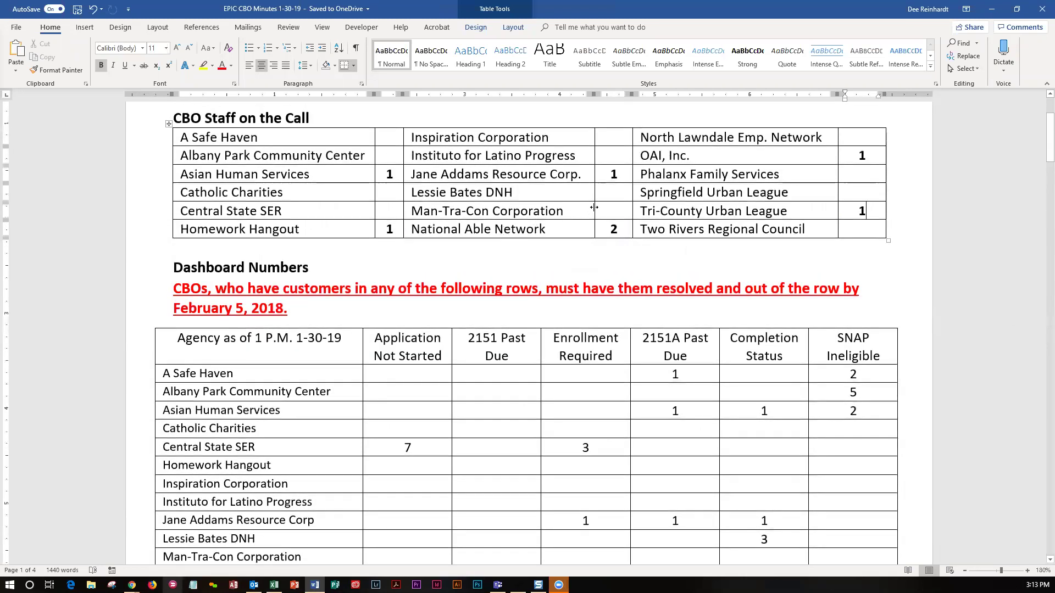
Record 1 attendee for Man-Tra-Con Corporation in the CBO Staff on the Call table.
click(616, 211)
text(1)
Add "in Chicago 9AM – 3PM." after the date on the In-person Meeting line.
drag(1040, 152, 1040, 295)
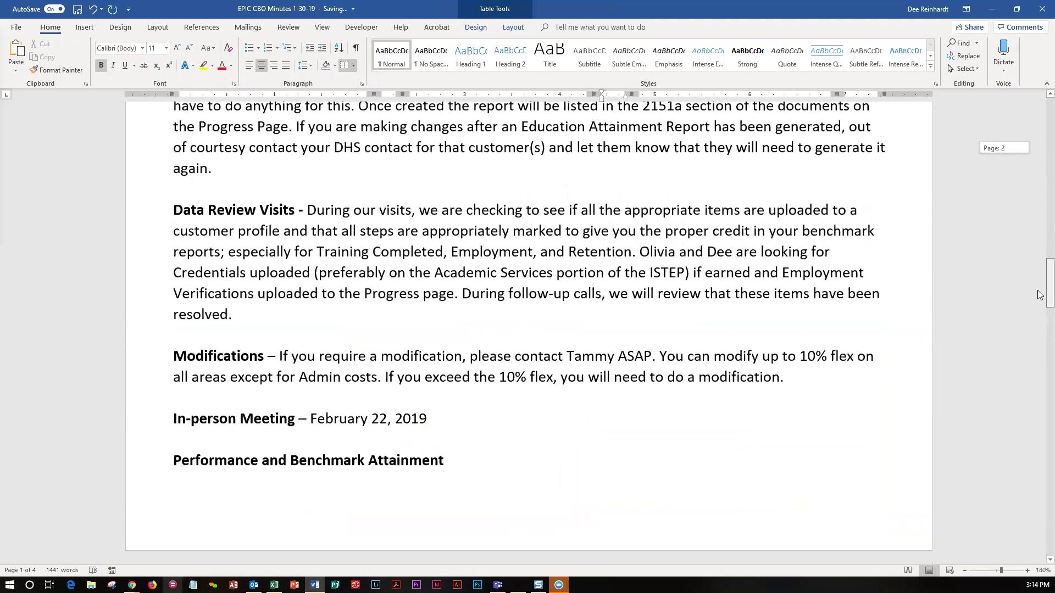
drag(1040, 295, 1041, 306)
scroll(733, 363, down, 2)
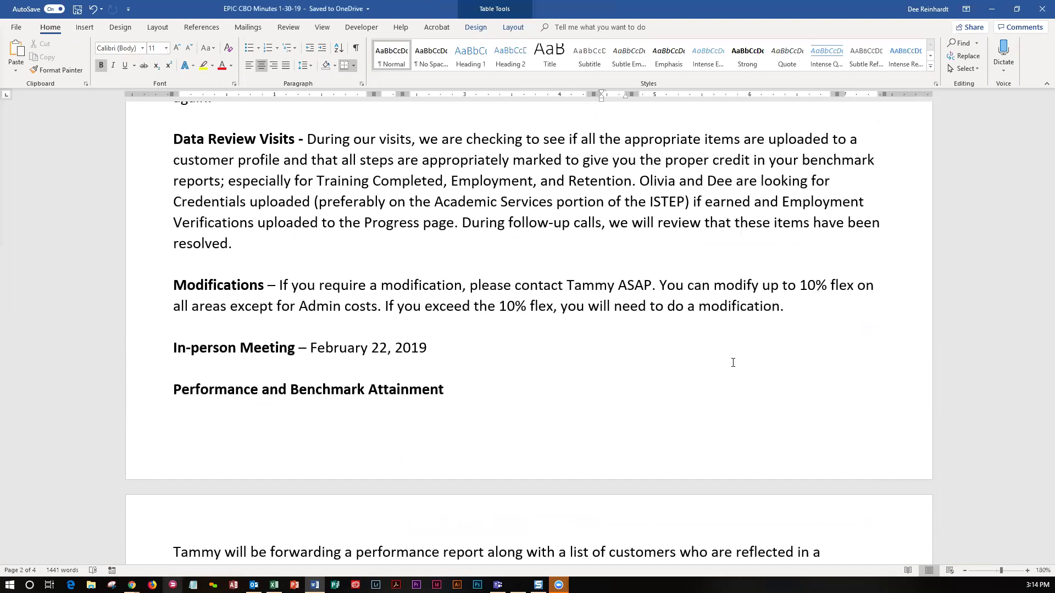
click(453, 349)
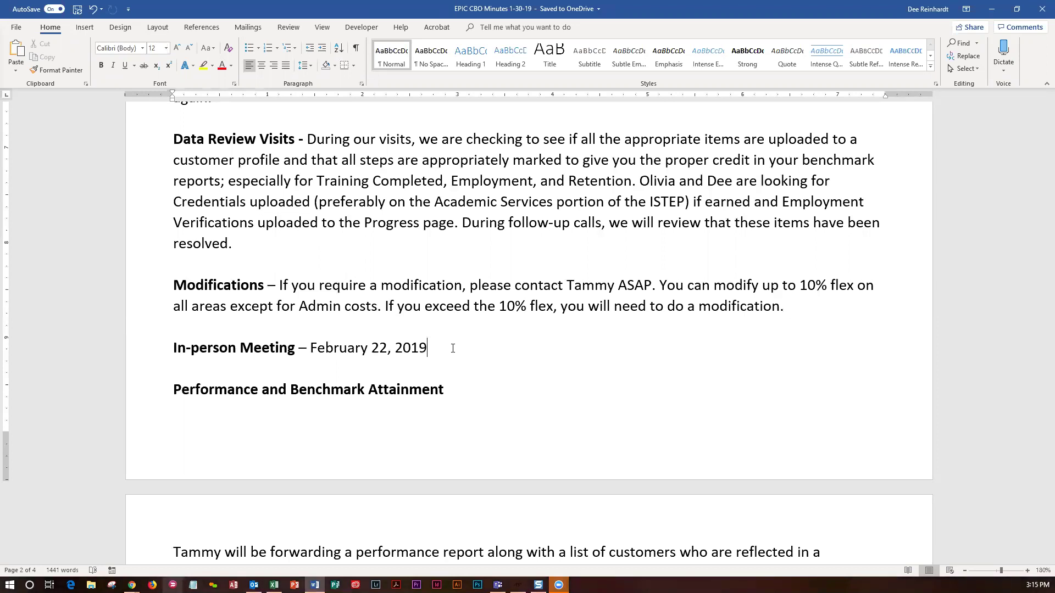
text(in ch)
key(BackSpace)
key(BackSpace)
text(Chicago 9AM)
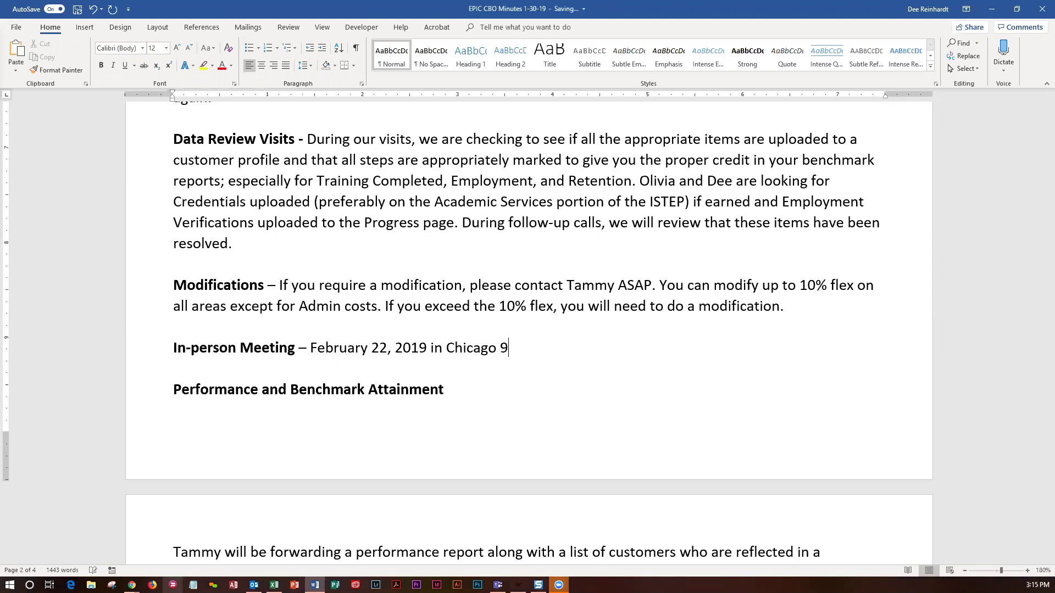
text( - 3PM. We have)
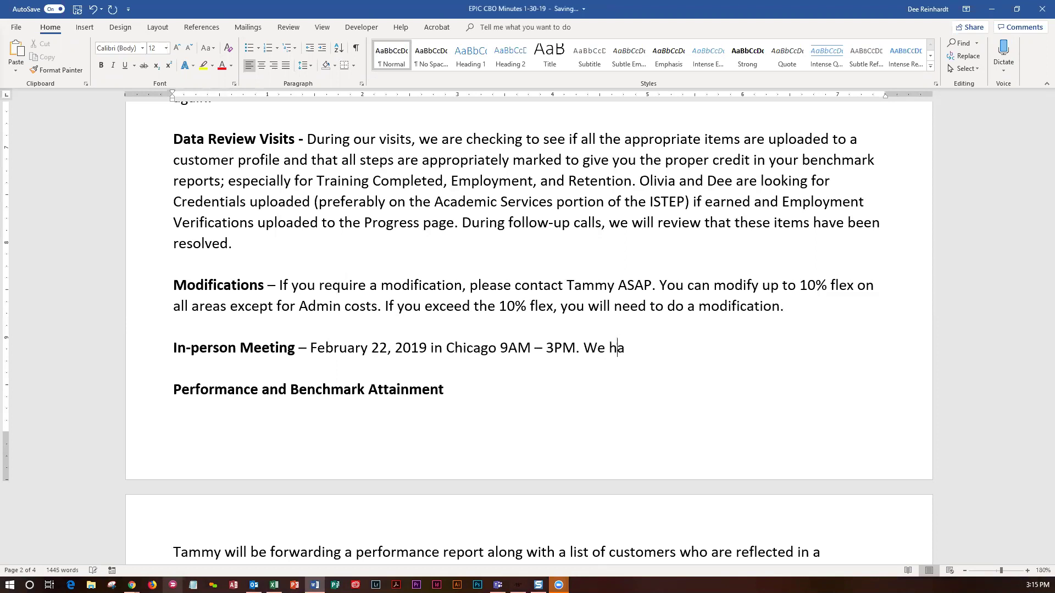
Add the sentence "We will have some speakers on various programs that you may wish to investigate to continue relationships in different capacities.".
key(BackSpace)
key(BackSpace)
key(BackSpace)
key(BackSpace)
text(will have some s)
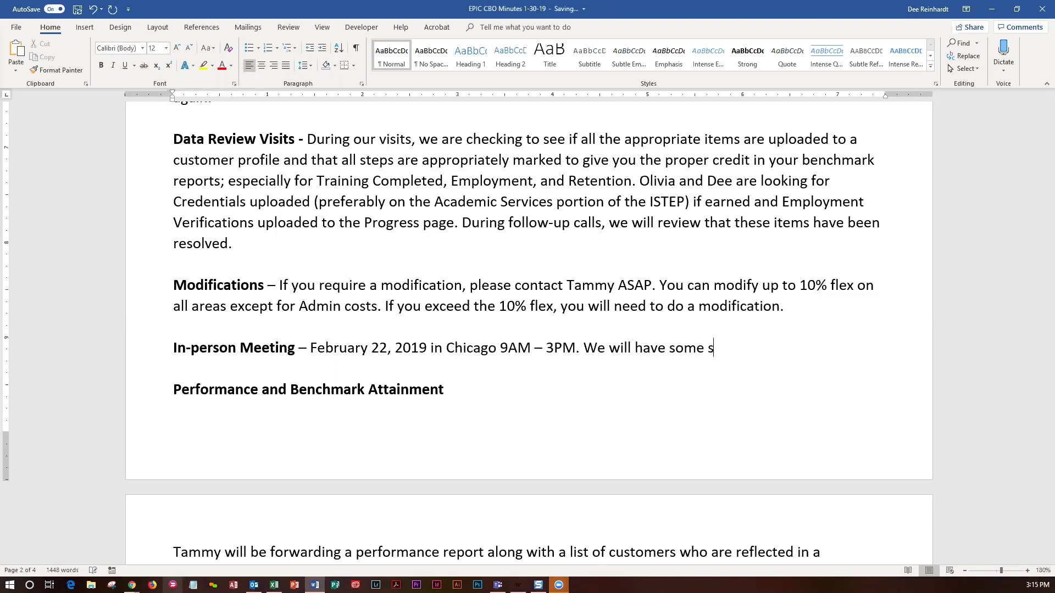
text(peakers cn va)
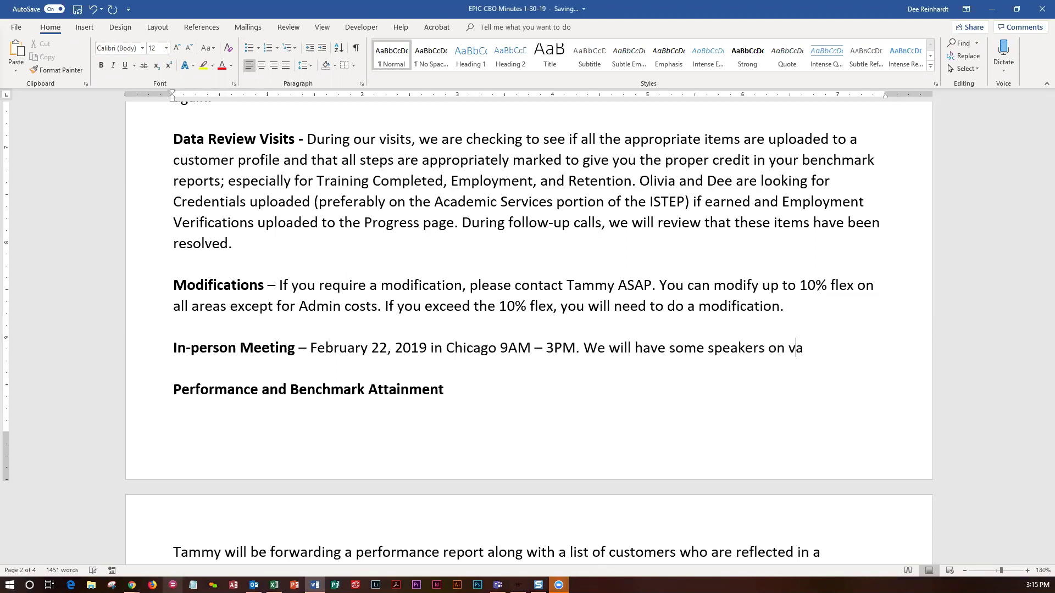
text(rious programs th)
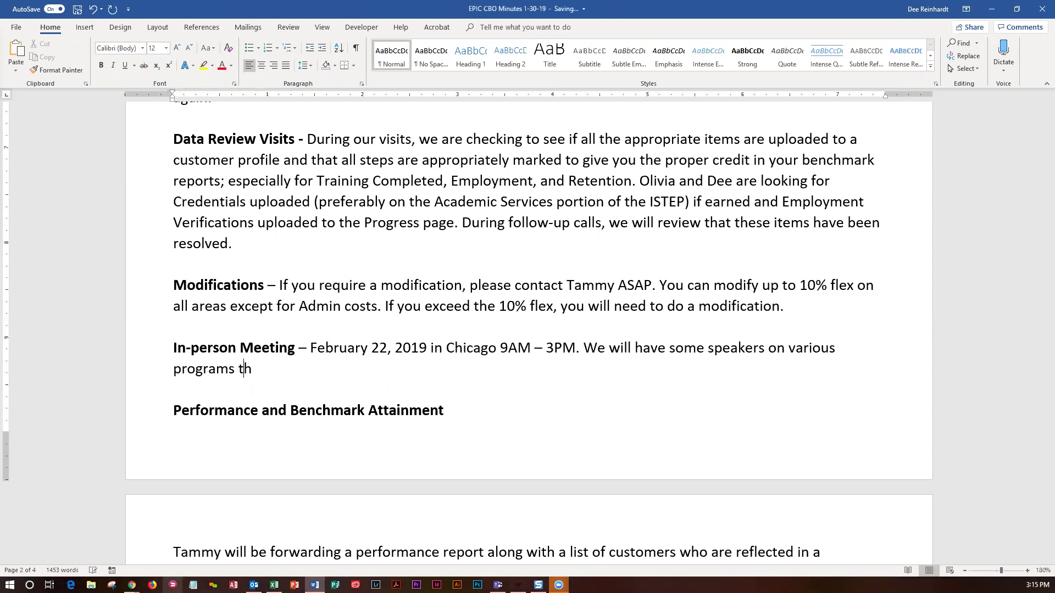
text(at you may wish to i)
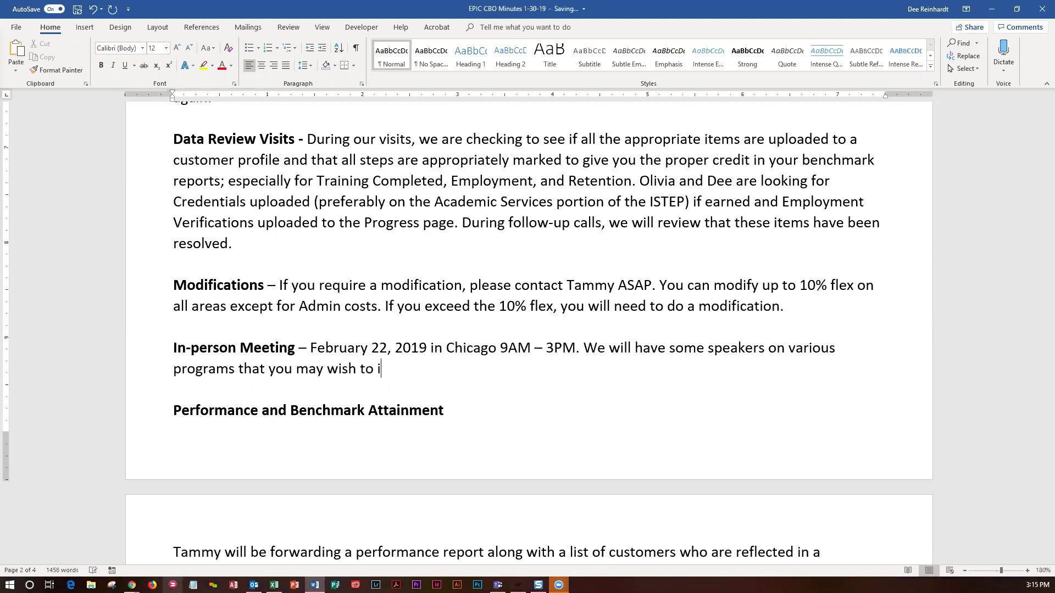
text(nvestigate to c)
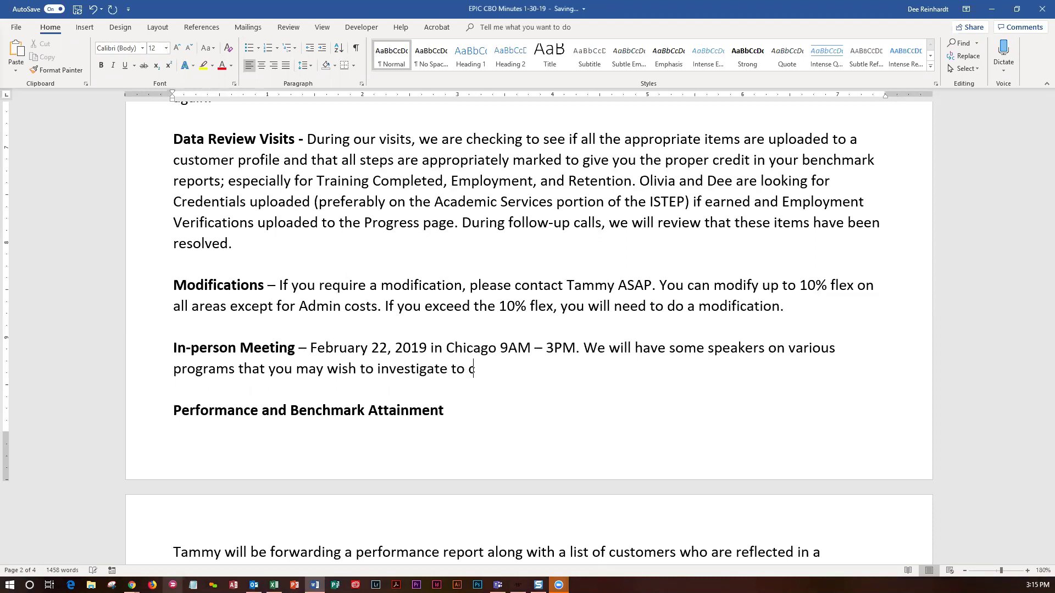
text(ontinue relati)
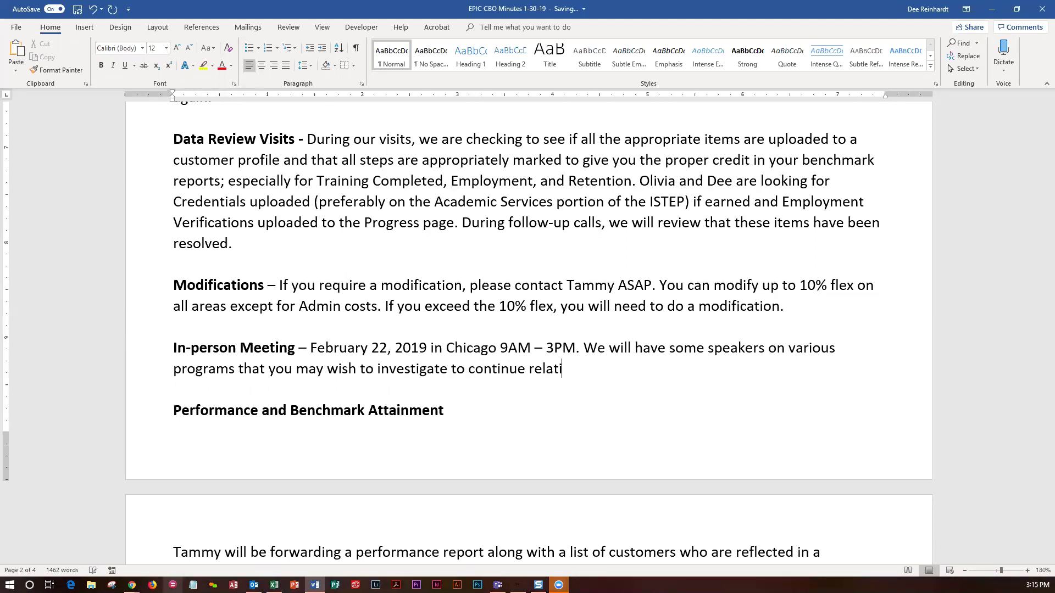
text(onships in different )
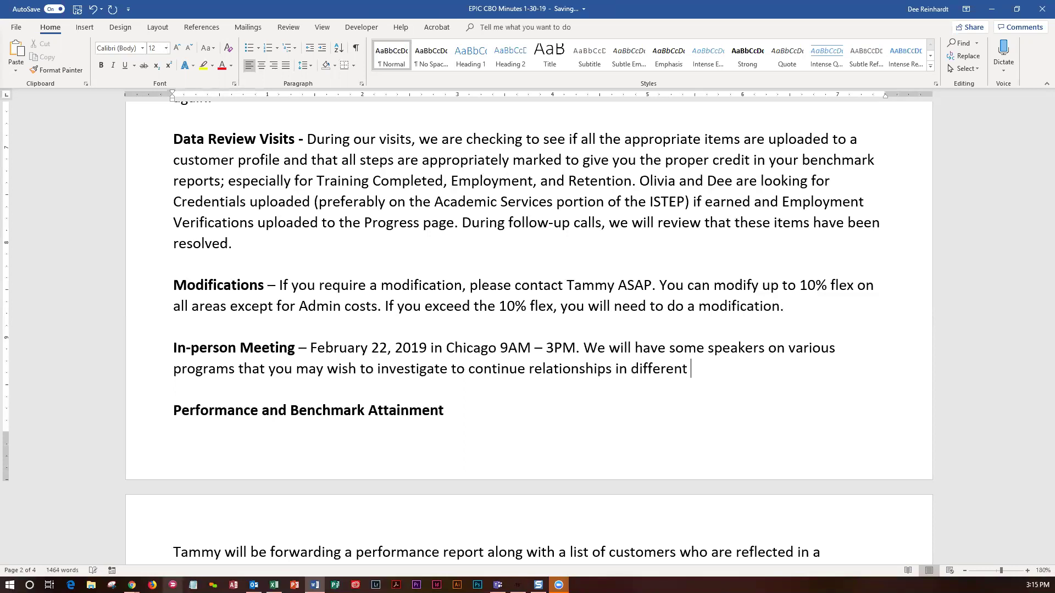
text(capat)
key(BackSpace)
text(cities. We will also )
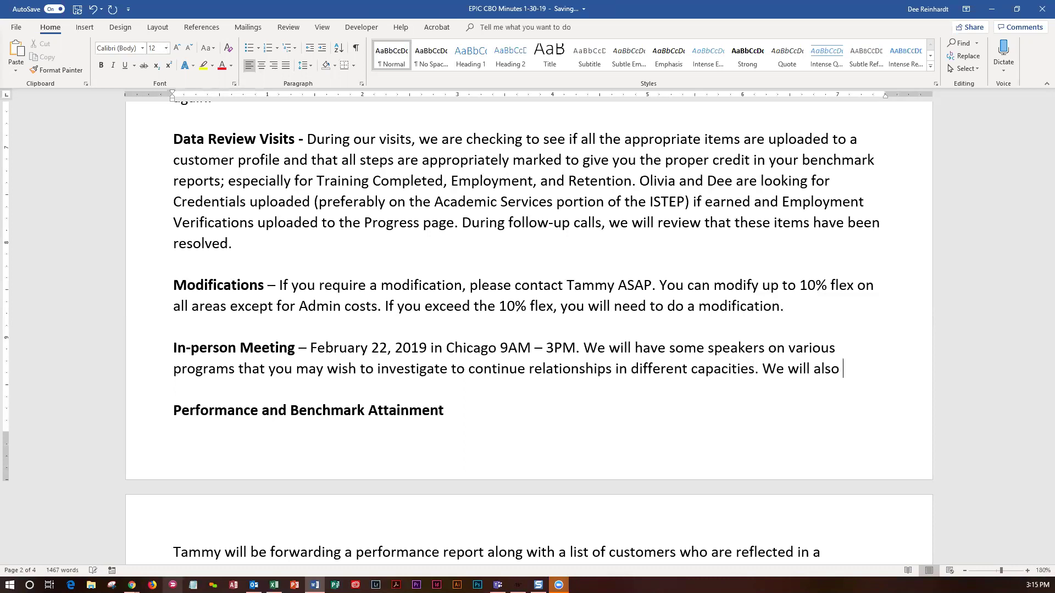
End the In-person Meeting paragraph with "We will also work on the spot on issues that you may have.".
text(work on the s)
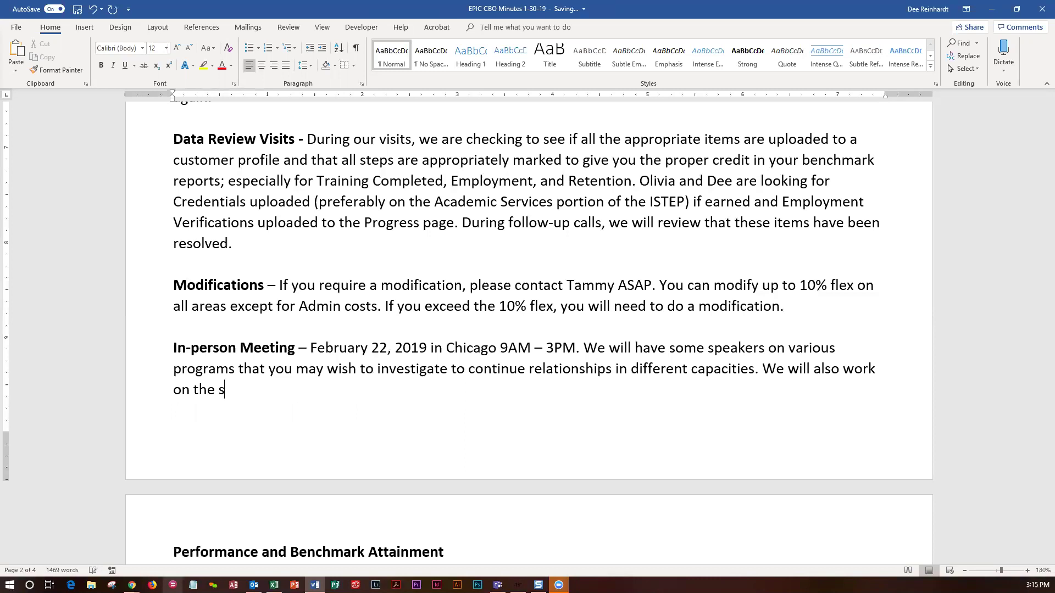
text(pot on issues that you may have.)
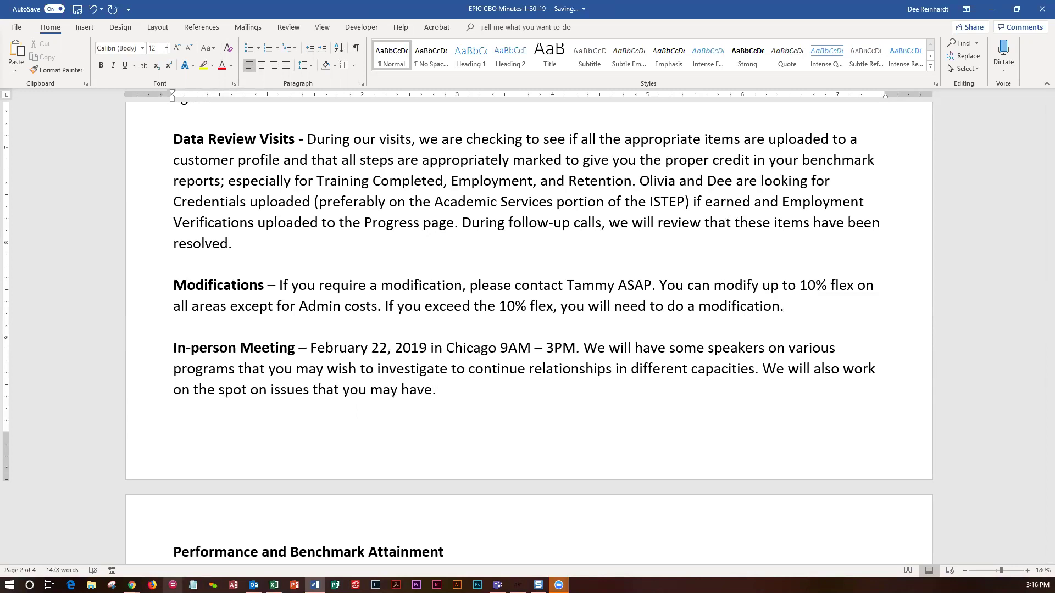
Review the Performance and Benchmark Attainment requirements, from Assessed and/or Accepted by CBO through the Employed 30+ and 30- Hours items.
scroll(461, 365, down, 2)
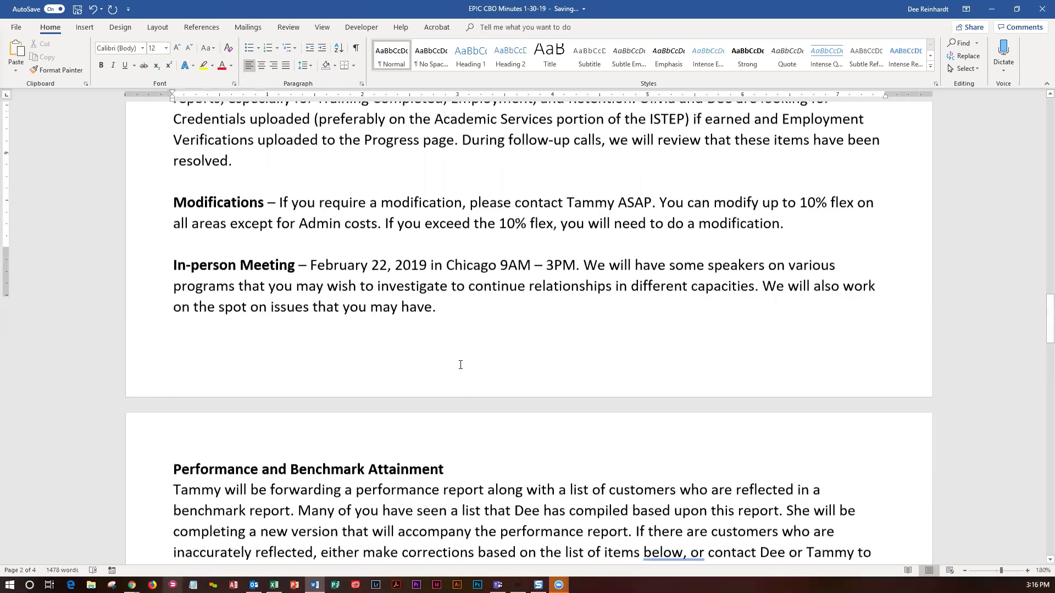
scroll(461, 364, down, 2)
scroll(462, 364, down, 2)
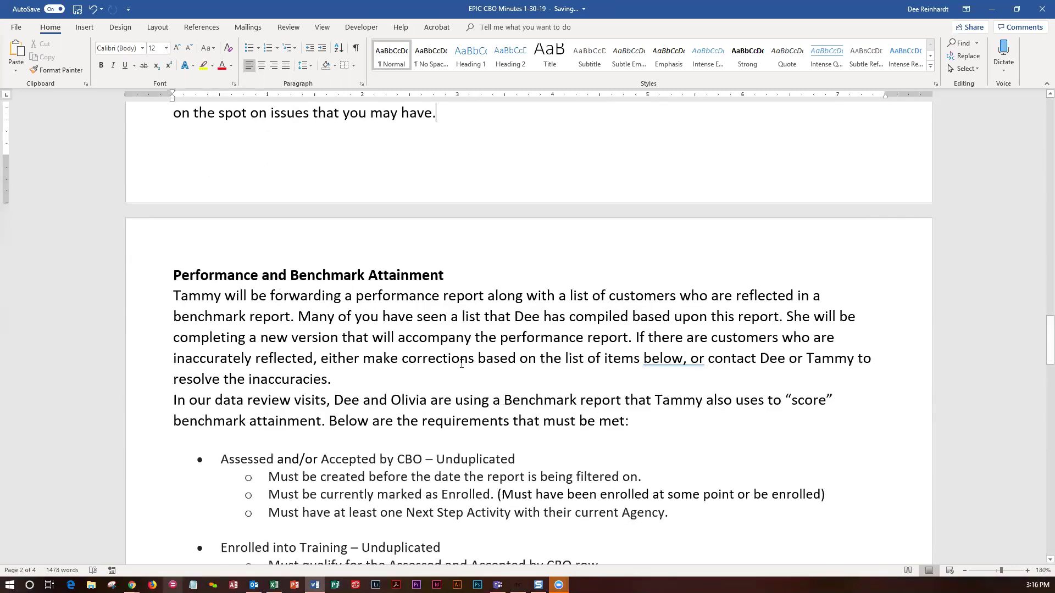
scroll(461, 364, down, 2)
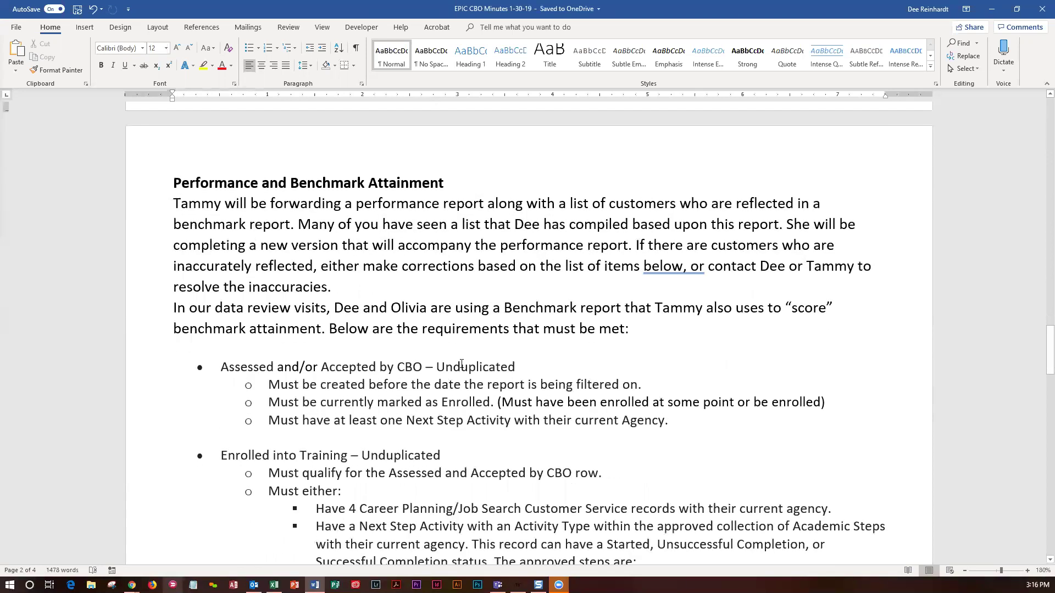
scroll(462, 364, down, 1)
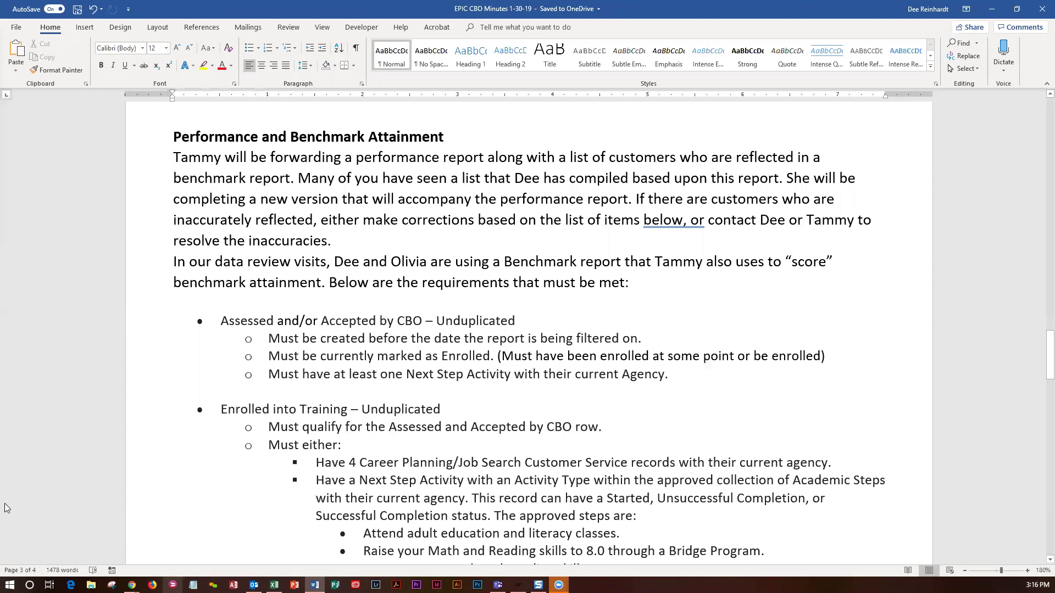
scroll(278, 336, down, 3)
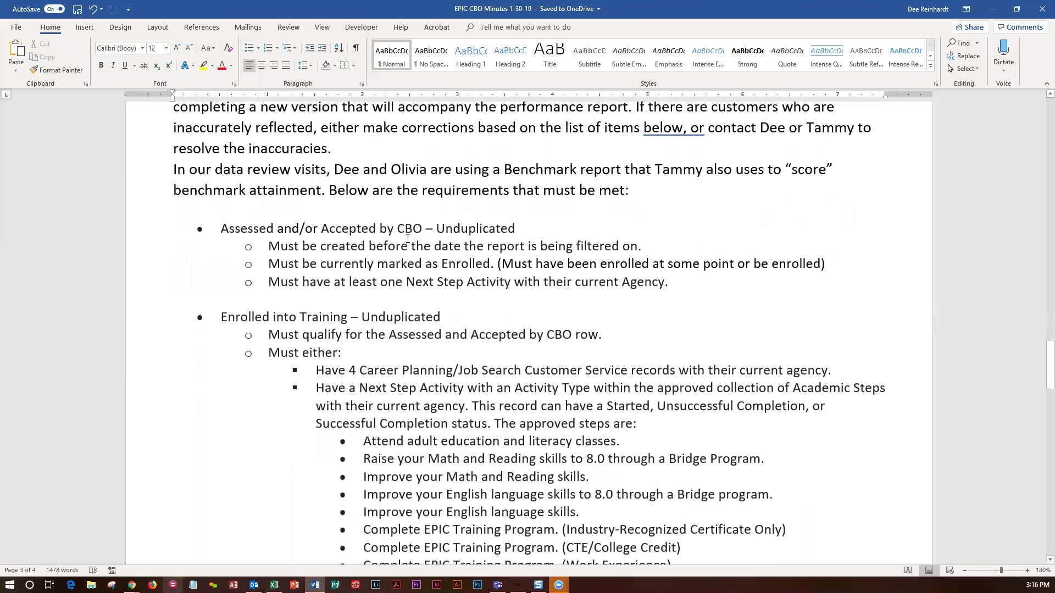
scroll(408, 239, down, 3)
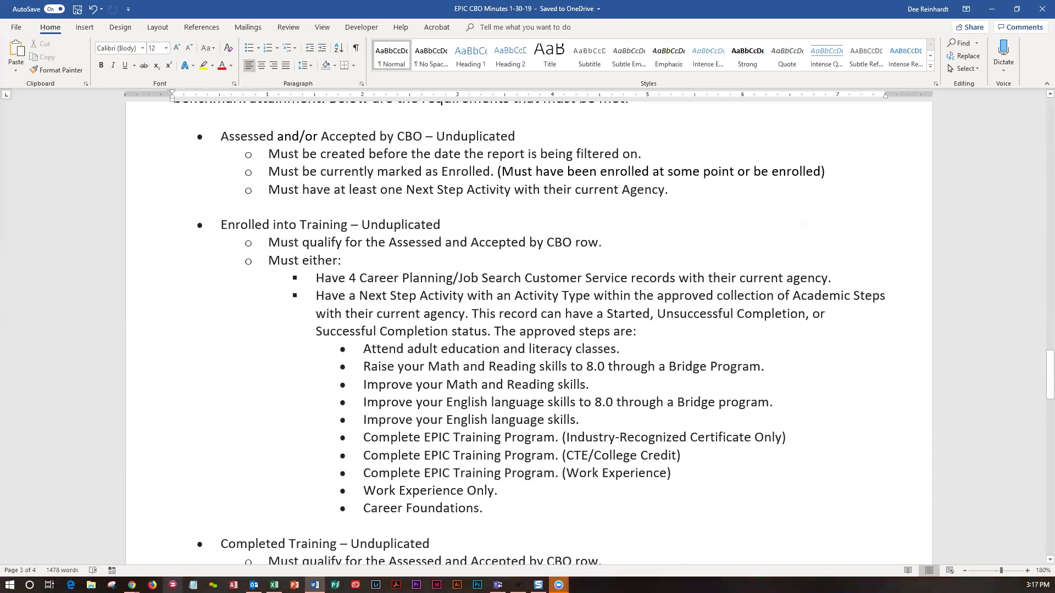
scroll(528, 330, down, 1)
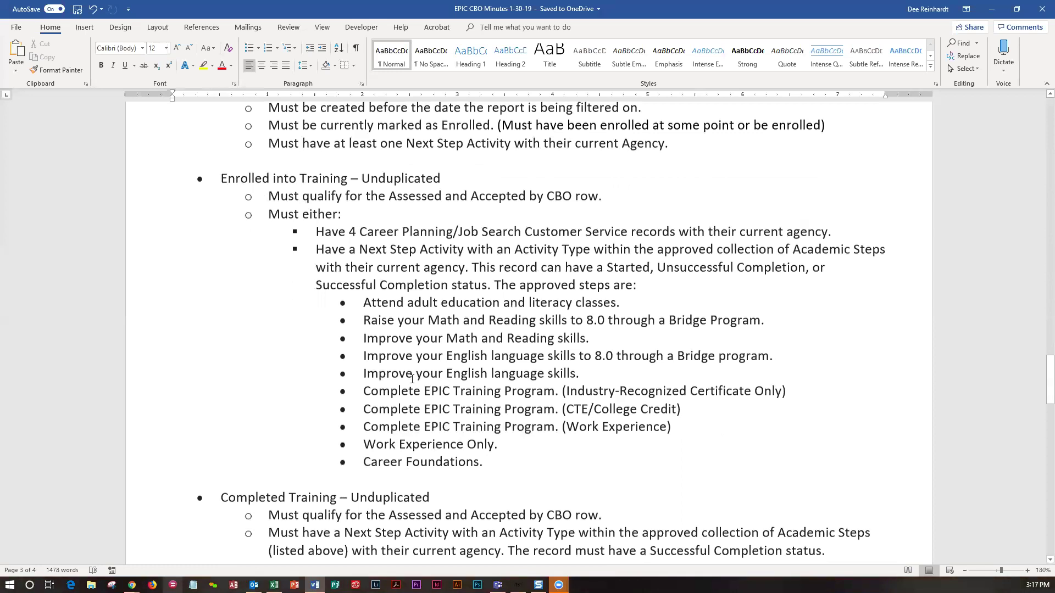
scroll(356, 319, down, 4)
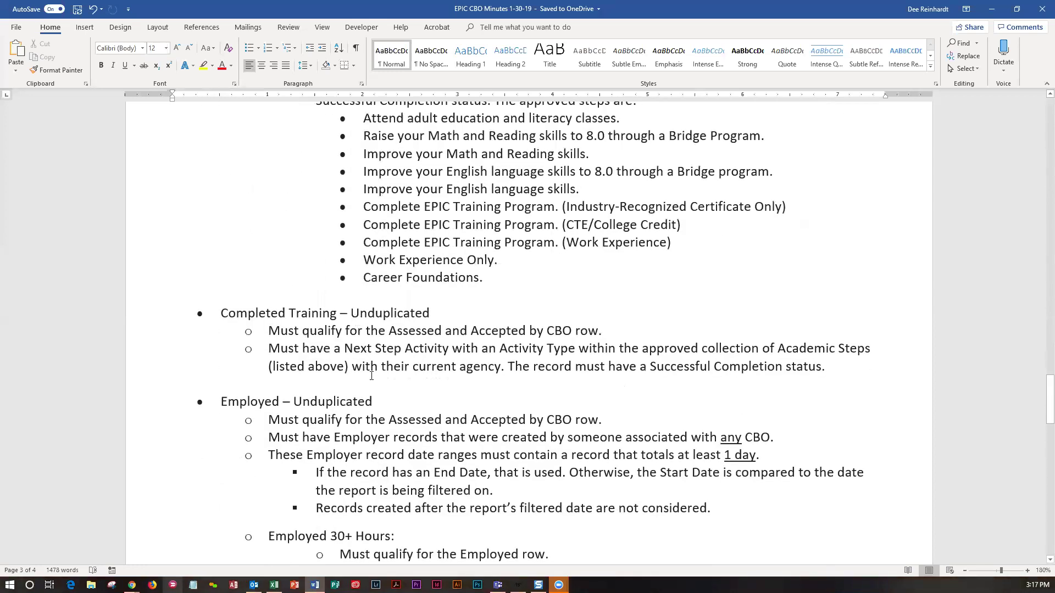
drag(217, 309, 665, 367)
scroll(431, 383, down, 4)
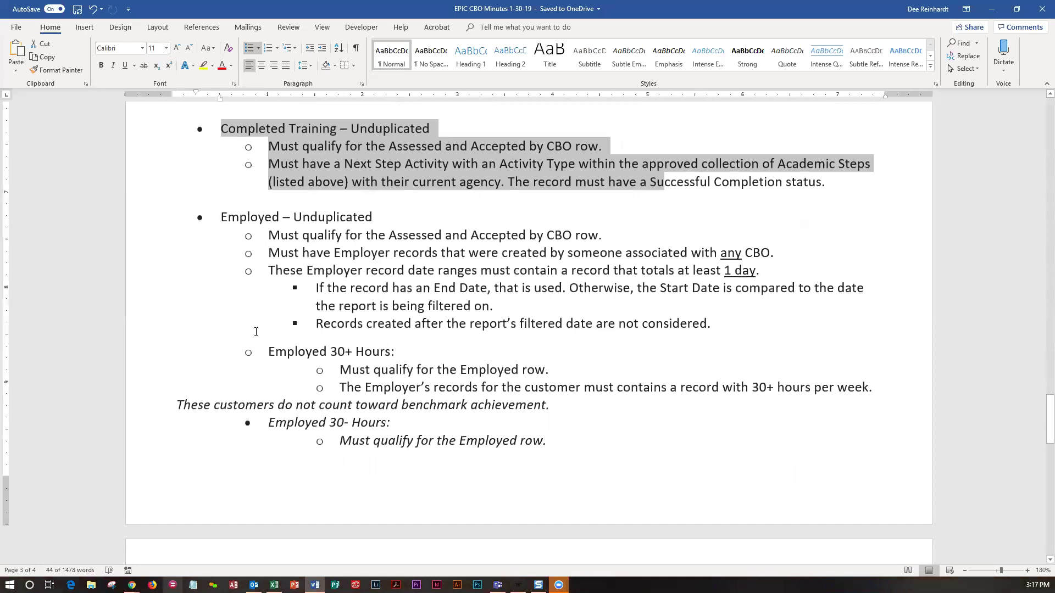
drag(270, 354, 391, 357)
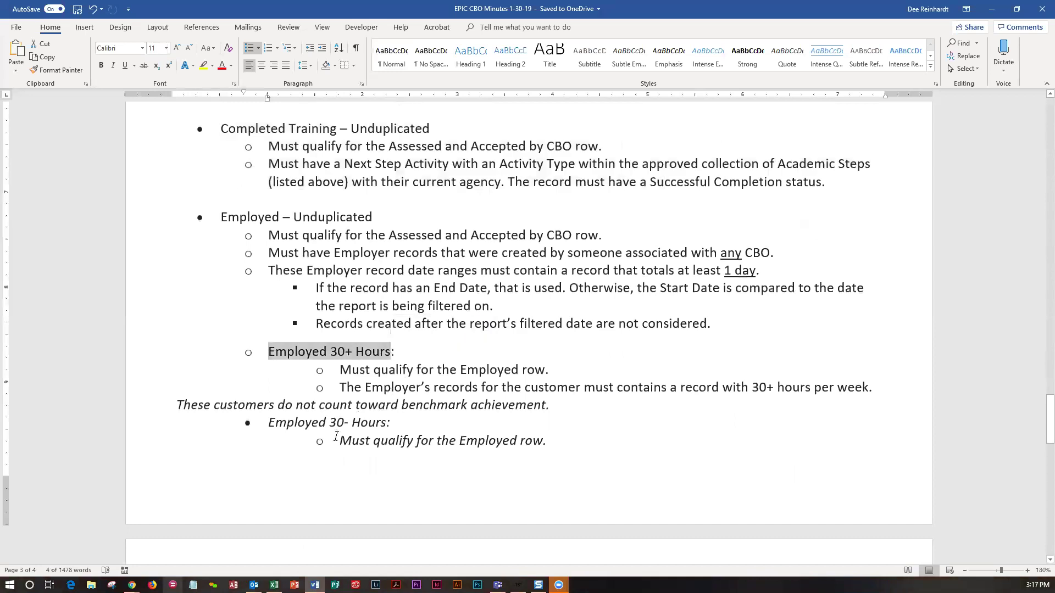
click(347, 422)
text(-)
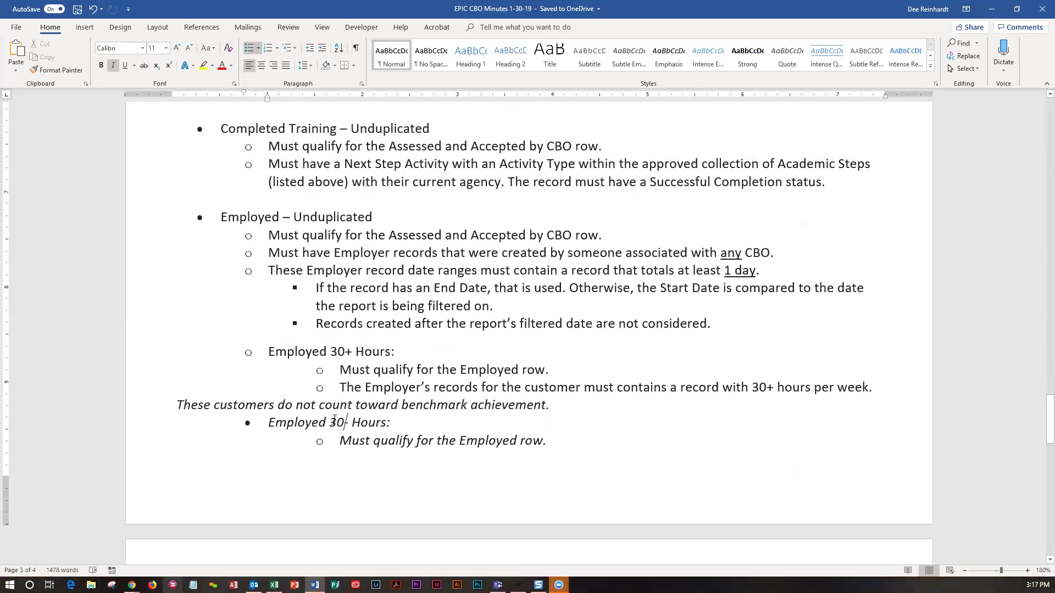
Add "or enlisted in the military" after "Enrolled in additional training" in the bonus counts list.
scroll(349, 333, down, 10)
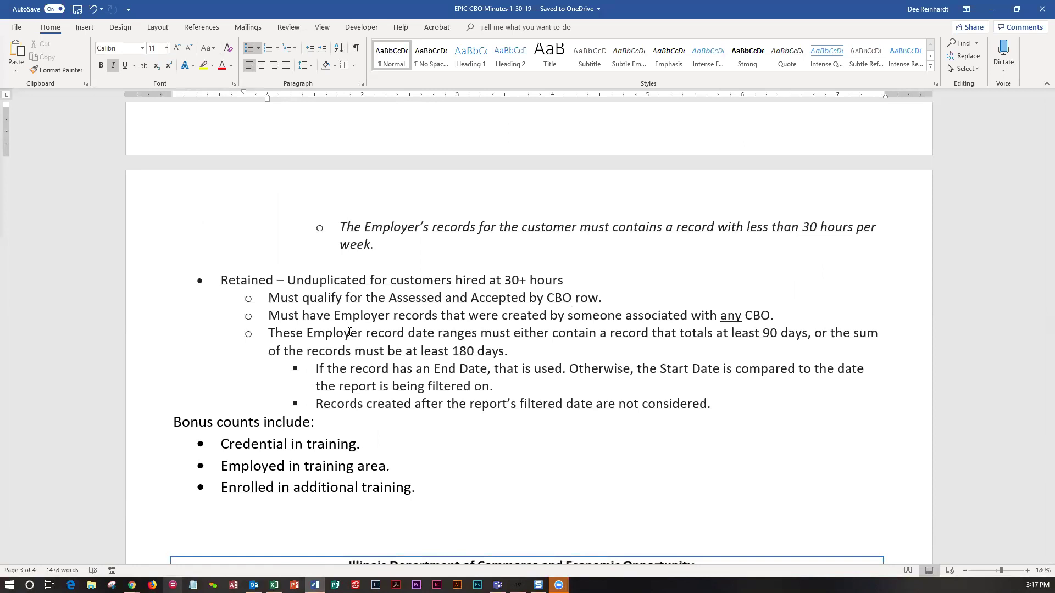
scroll(350, 332, down, 2)
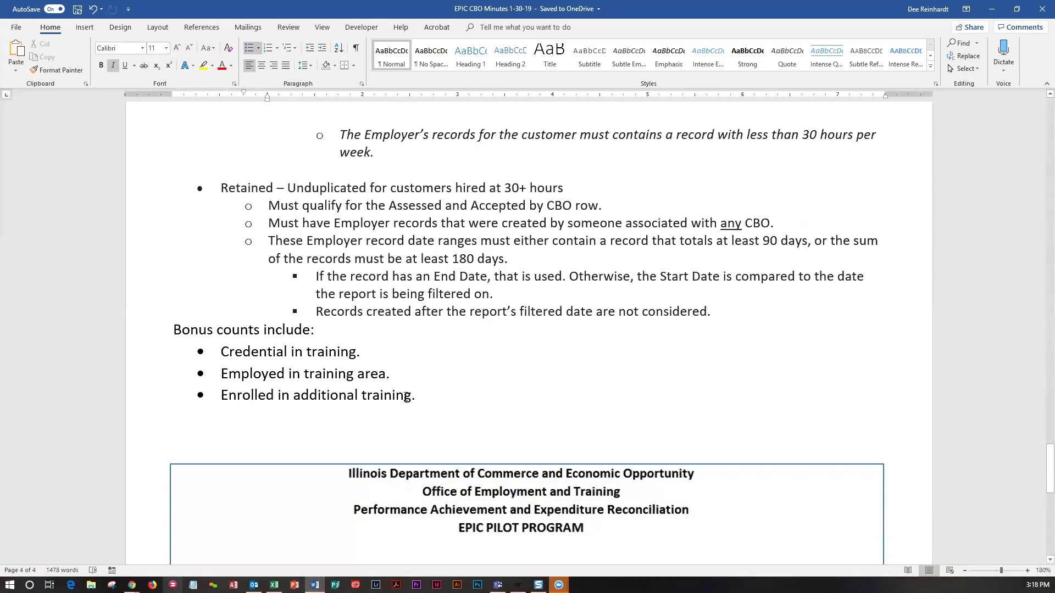
click(411, 396)
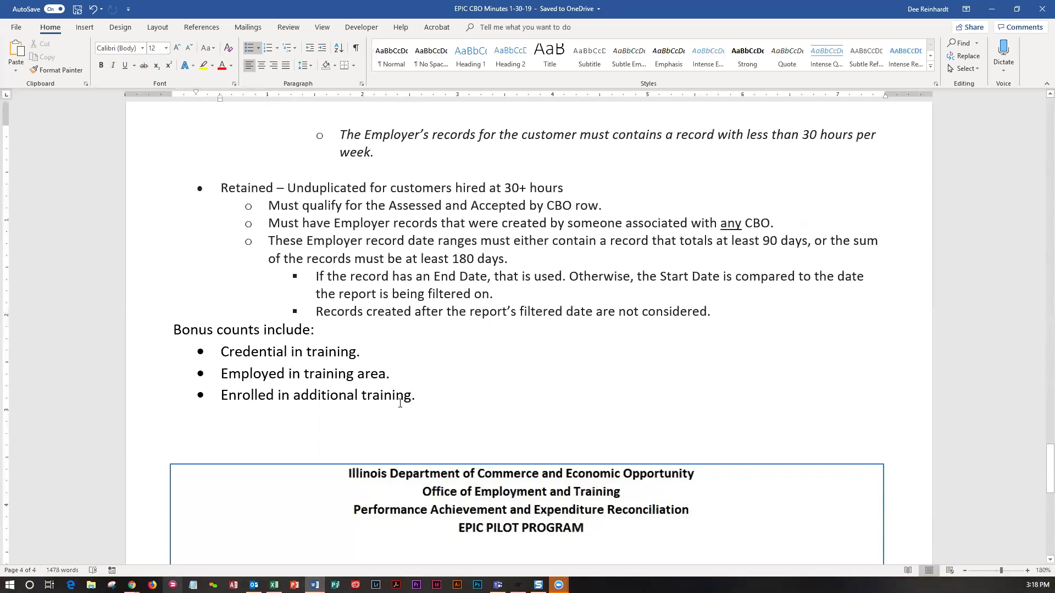
text(or enlisted in the milia)
key(BackSpace)
key(BackSpace)
text(itary)
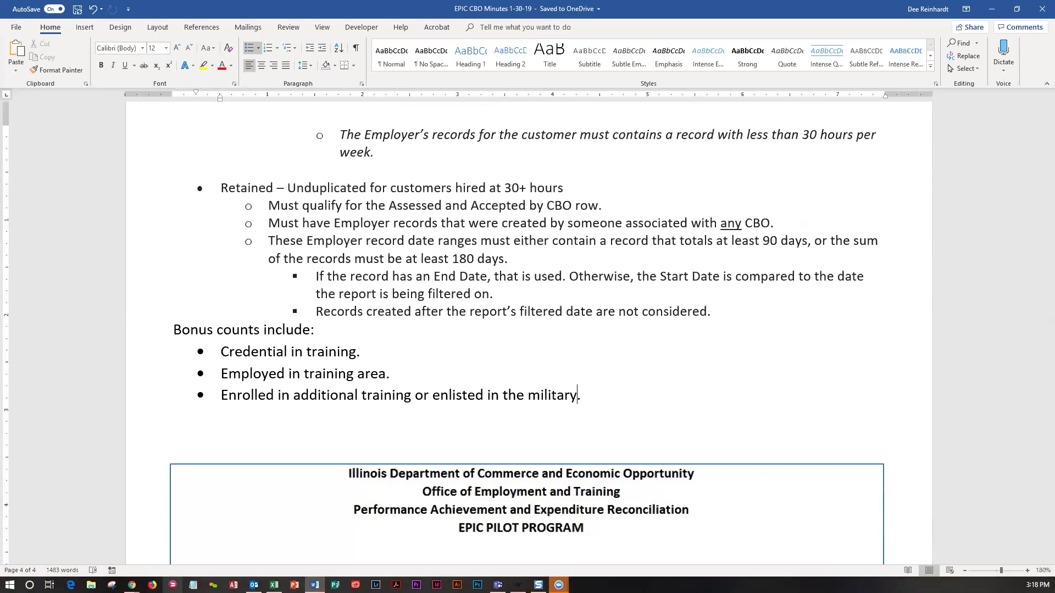
Examine the Performance Achievement and Expenditure Reconciliation form at the end of the minutes.
scroll(421, 458, down, 5)
scroll(422, 457, down, 3)
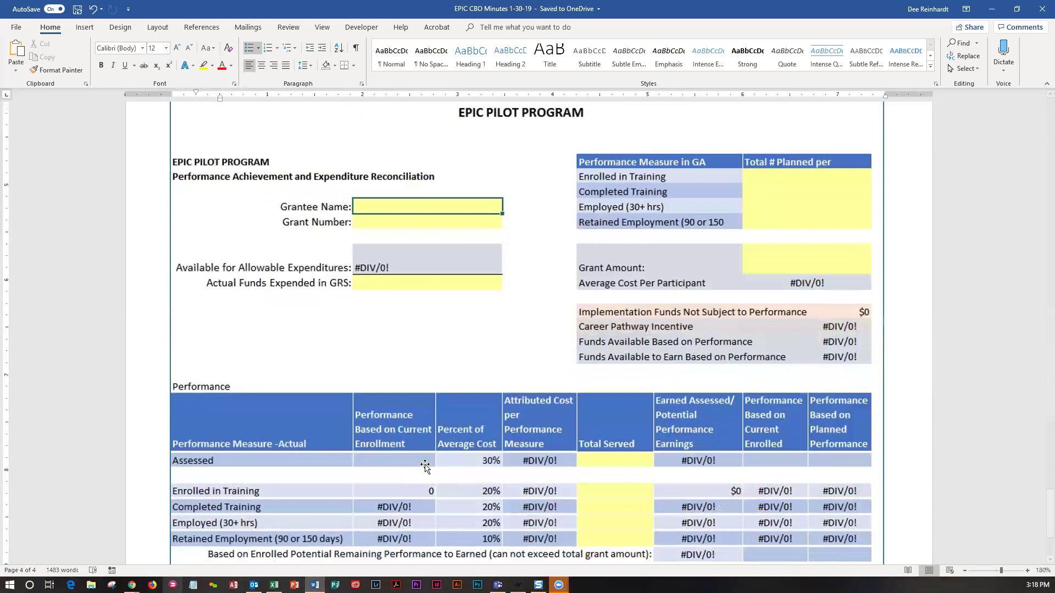
scroll(423, 462, down, 3)
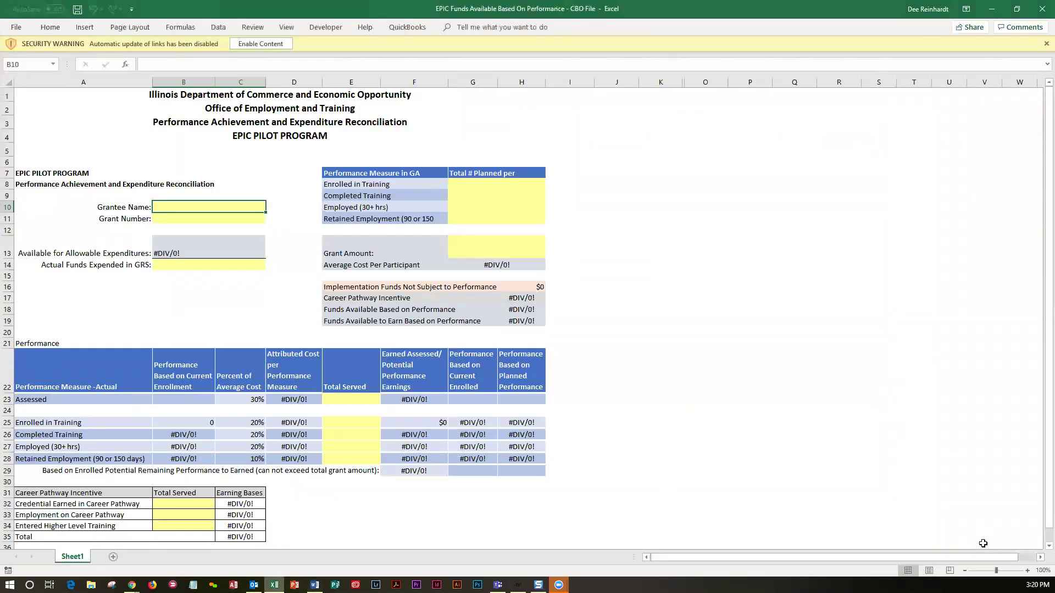
Enlarge the EPIC Funds Available Based On Performance worksheet to 130% and examine its Performance and Career Pathway Incentive tables.
click(1028, 571)
click(1027, 571)
click(1028, 571)
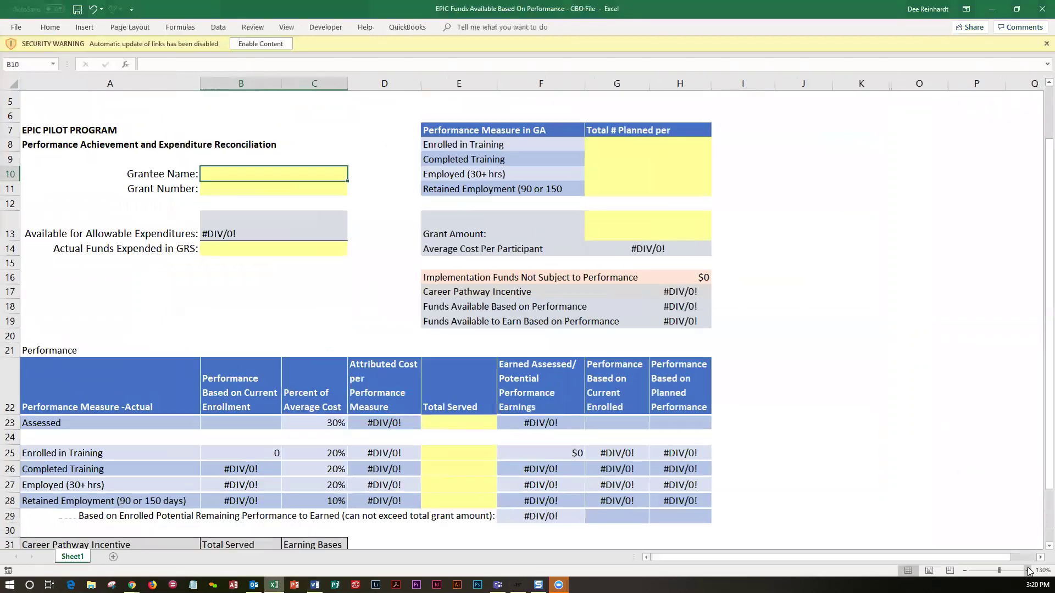
scroll(449, 454, down, 5)
scroll(449, 454, up, 4)
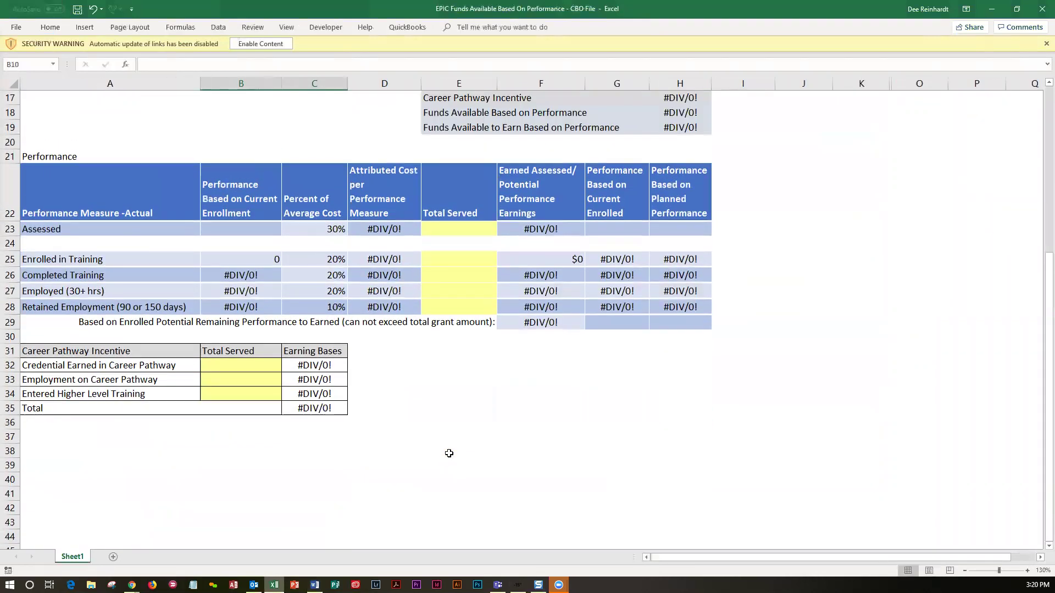
scroll(449, 453, up, 1)
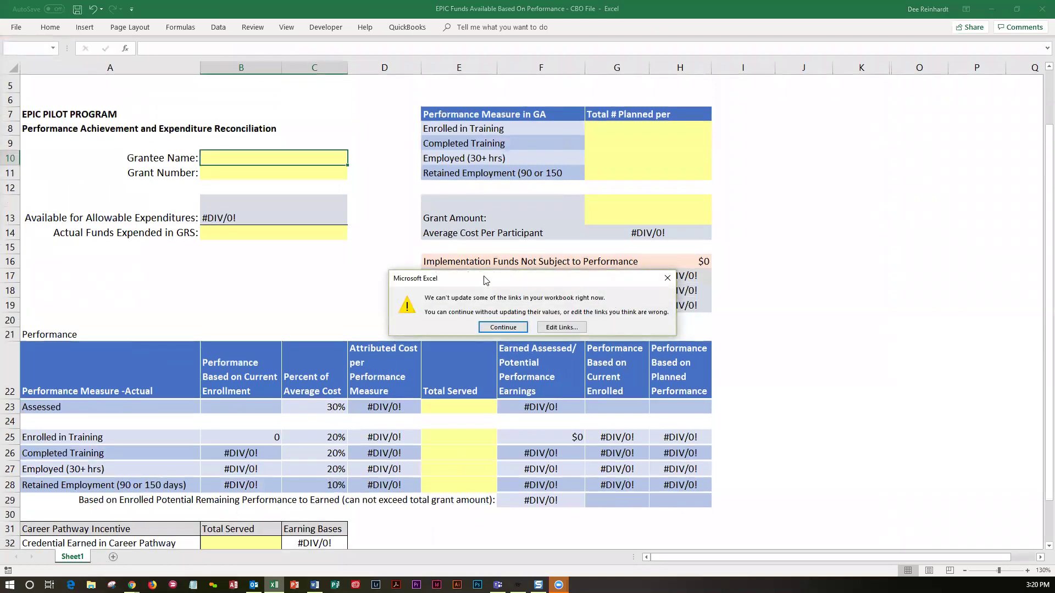
Continue without updating the workbook's external links and look over the worksheet's tables.
click(511, 328)
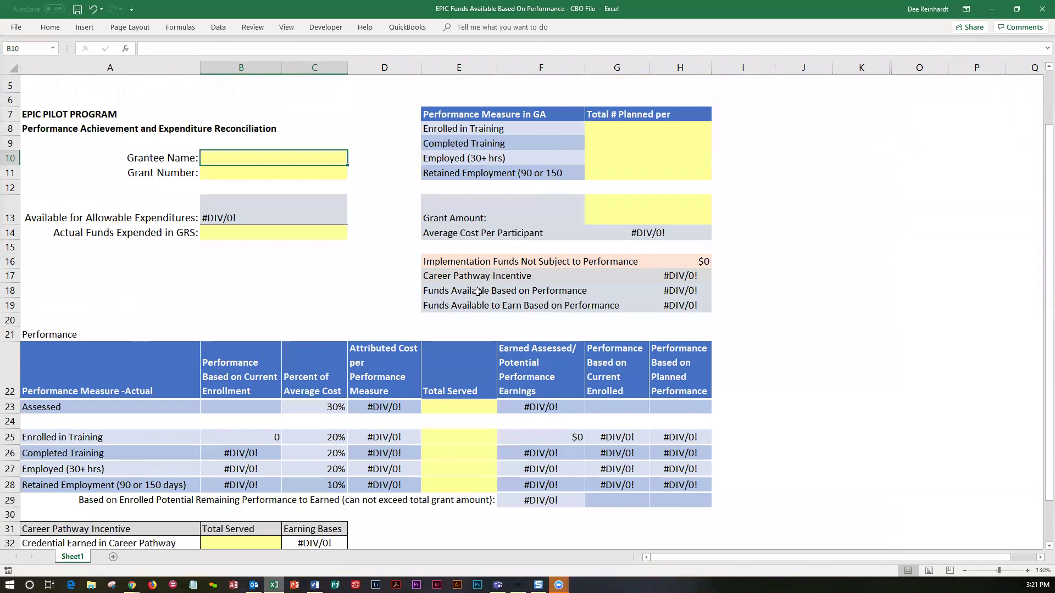
scroll(477, 292, down, 3)
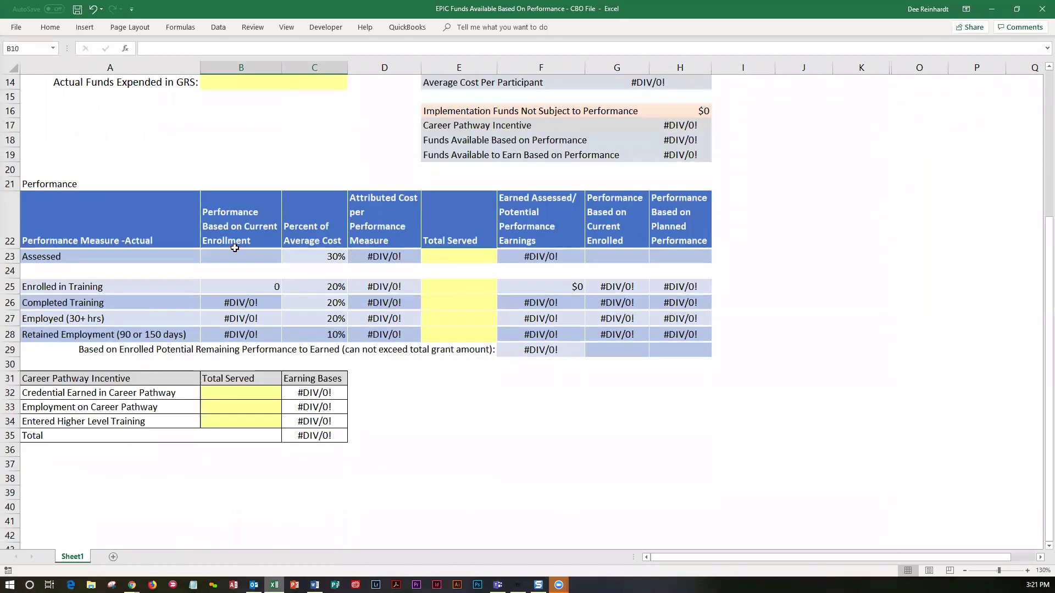
scroll(480, 278, up, 4)
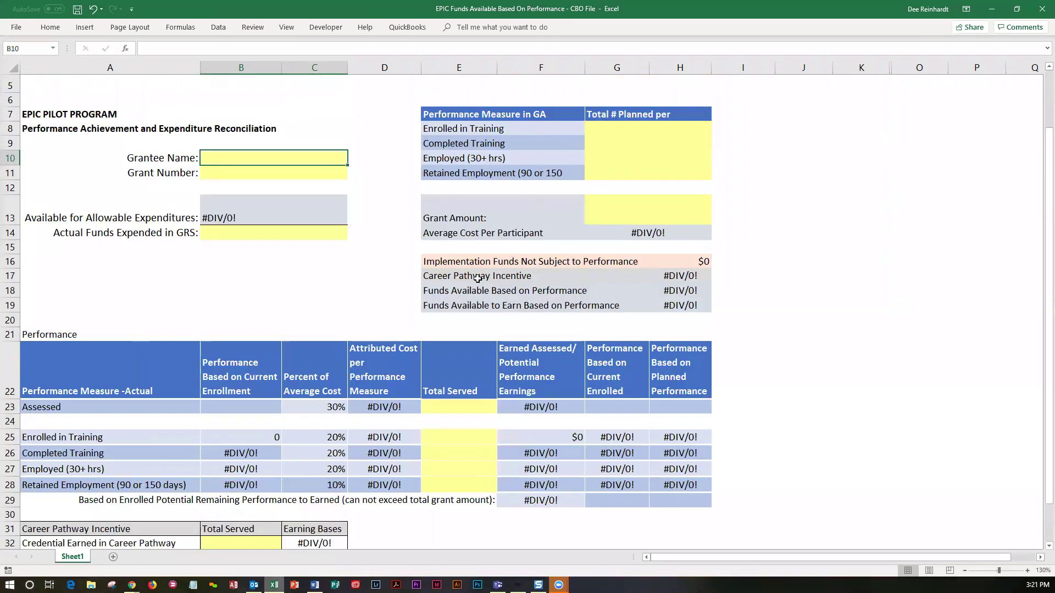
Enter the planned totals: 75 Enrolled in Training, 25 Completed Training, 20 Employed (30+ hrs) and 15 Retained Employment.
click(609, 183)
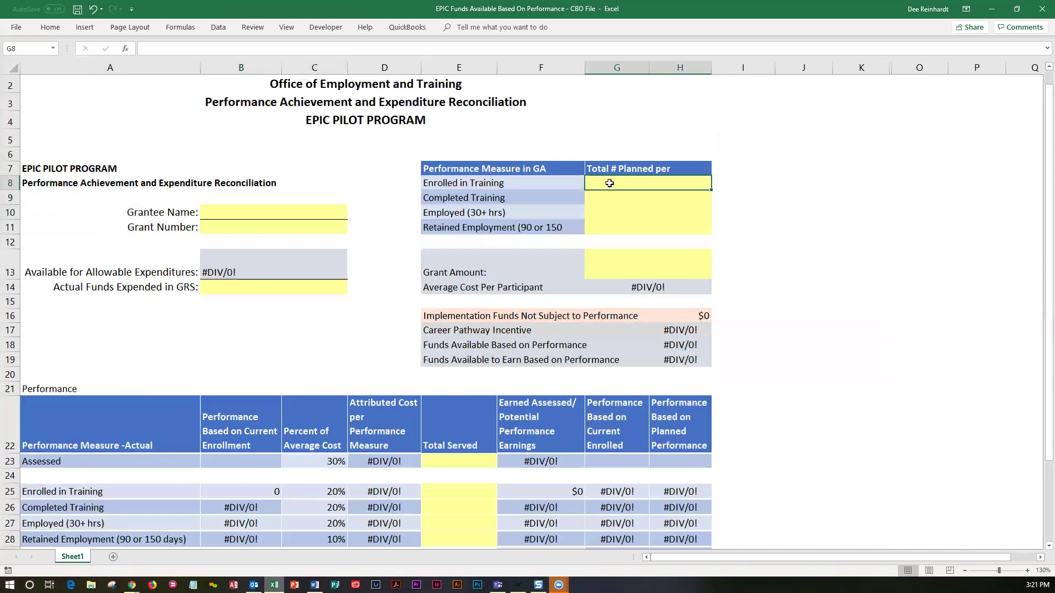
text(75)
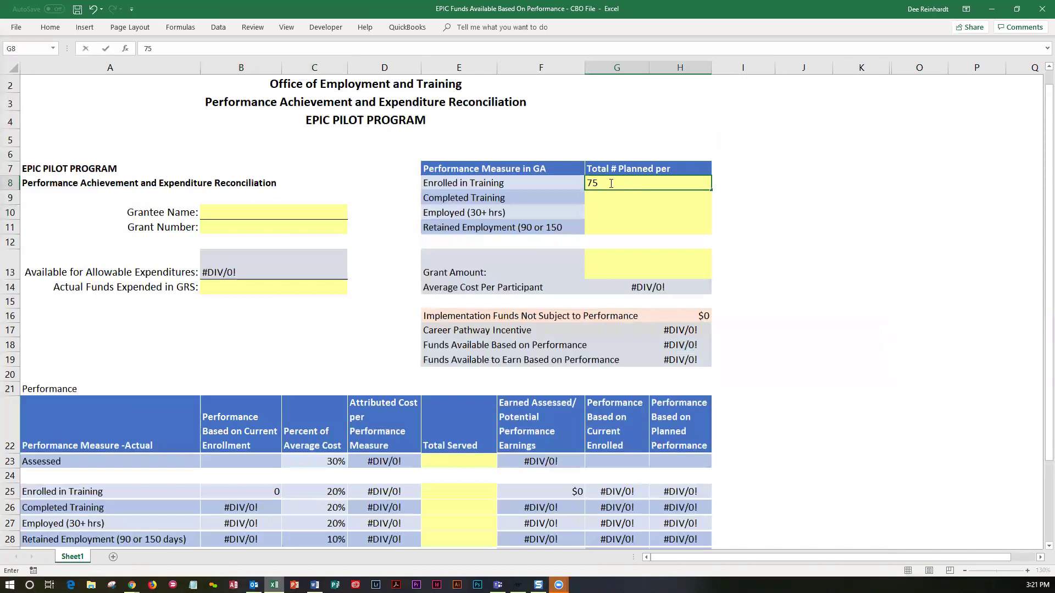
click(611, 197)
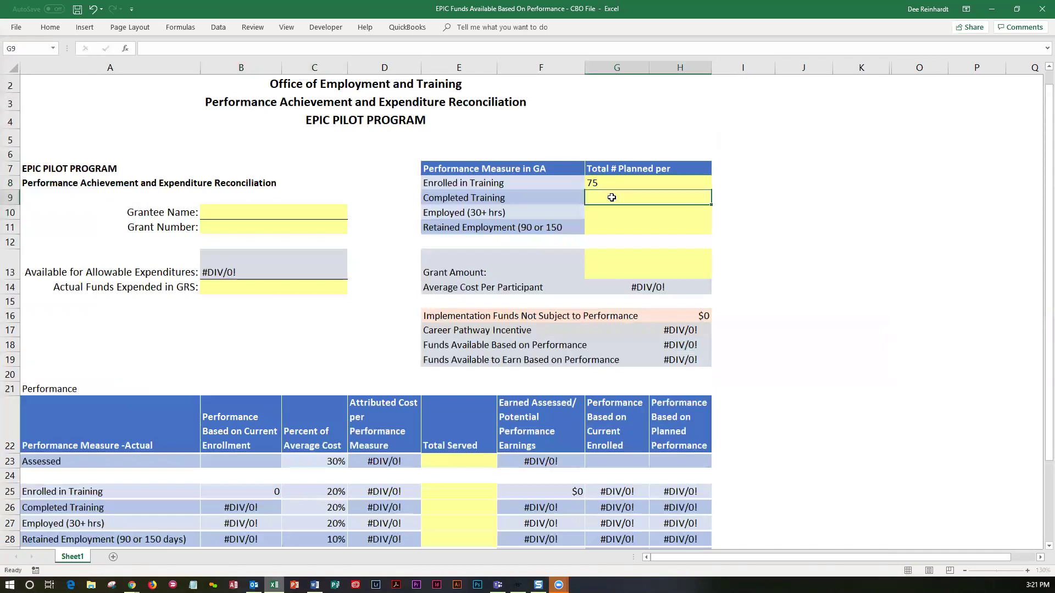
text(25)
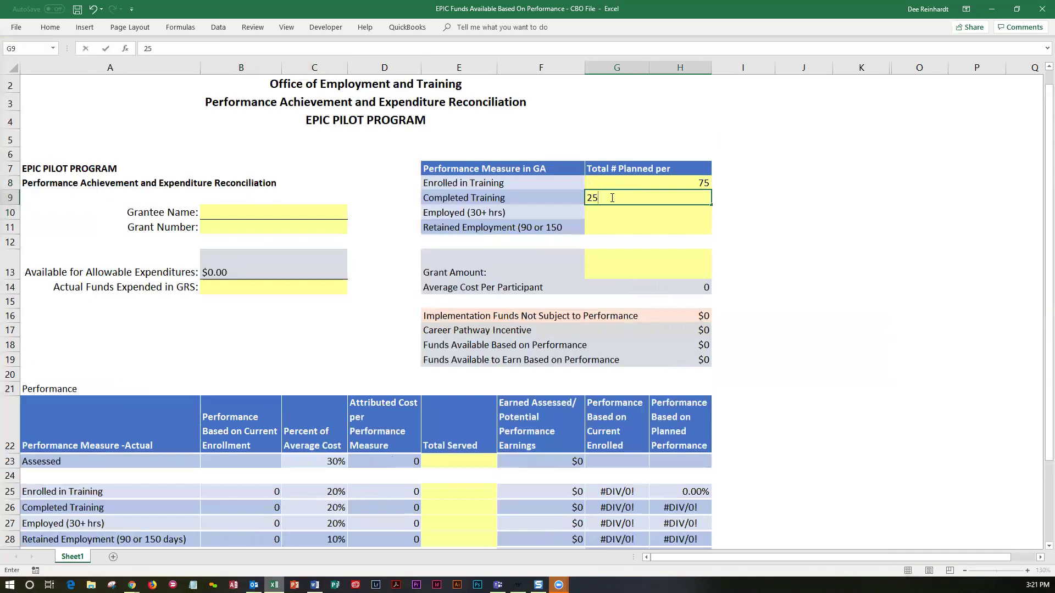
click(608, 212)
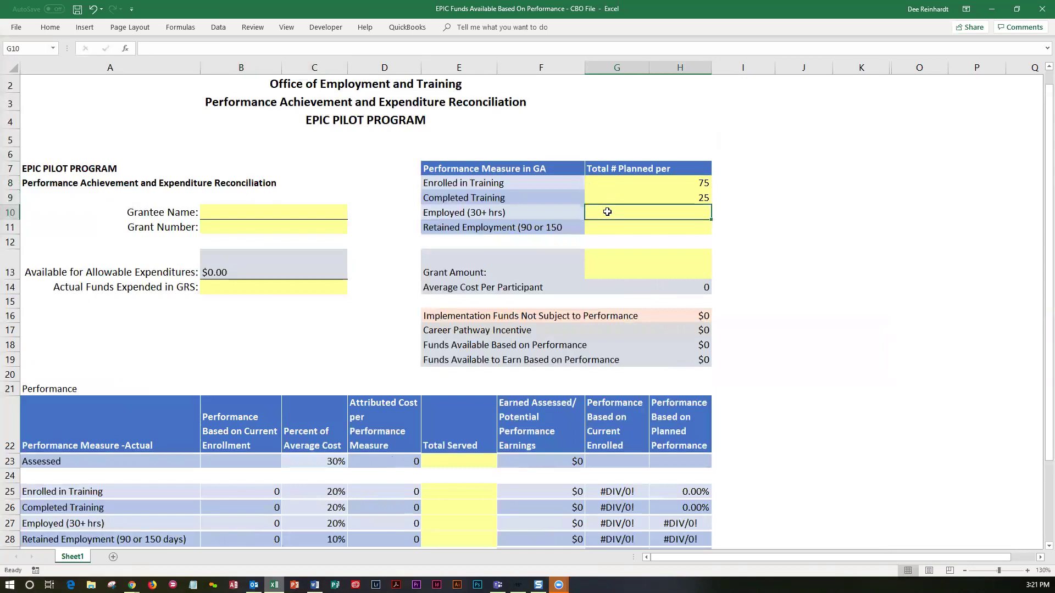
text(20)
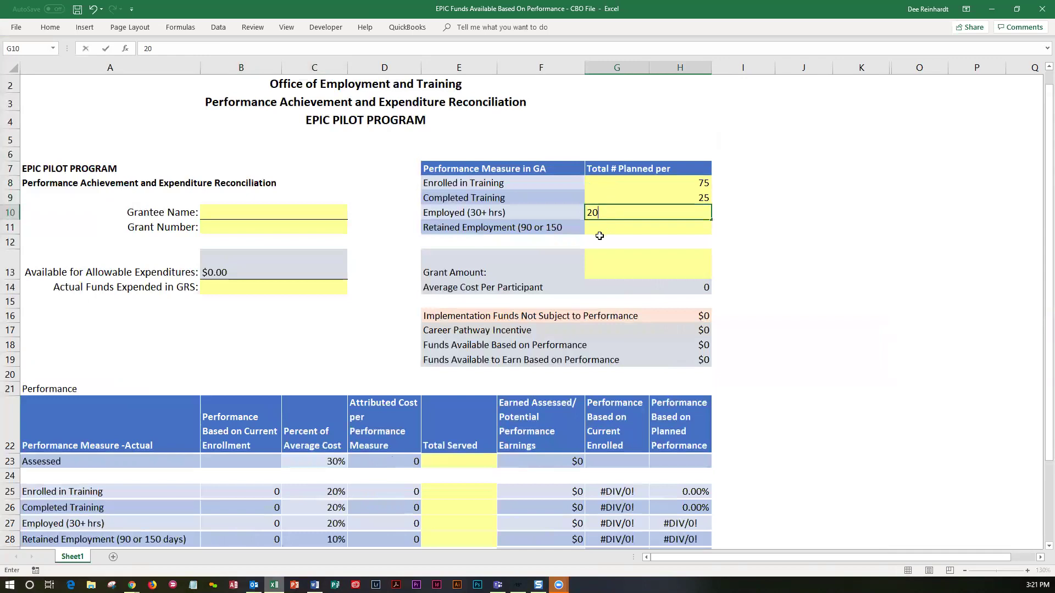
click(602, 228)
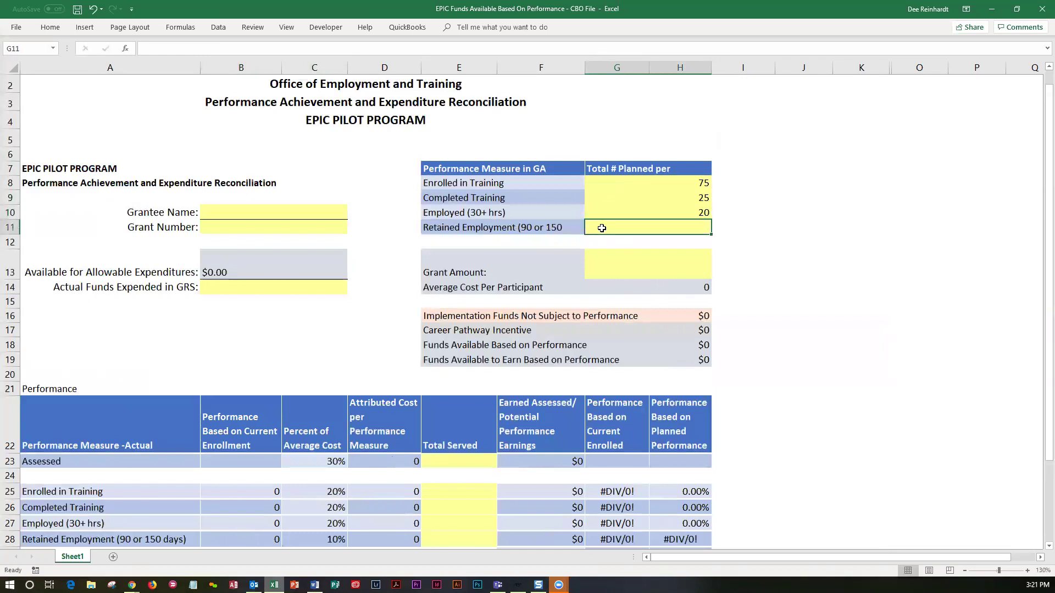
text(15)
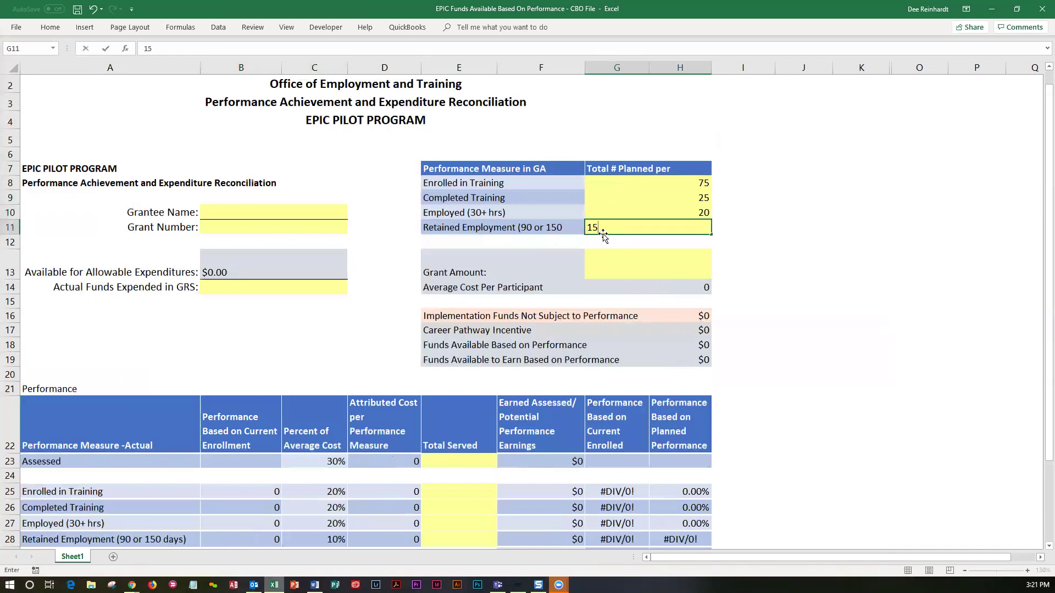
key(ctrl+Return)
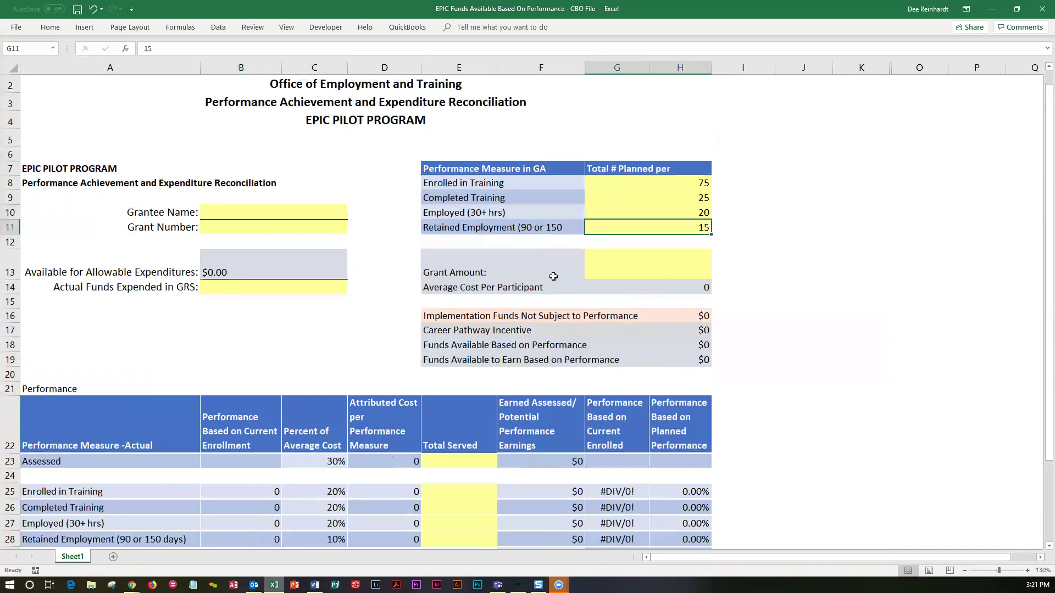
Set Total Served for Enrolled in Training to 30 in the Performance table.
scroll(554, 277, down, 1)
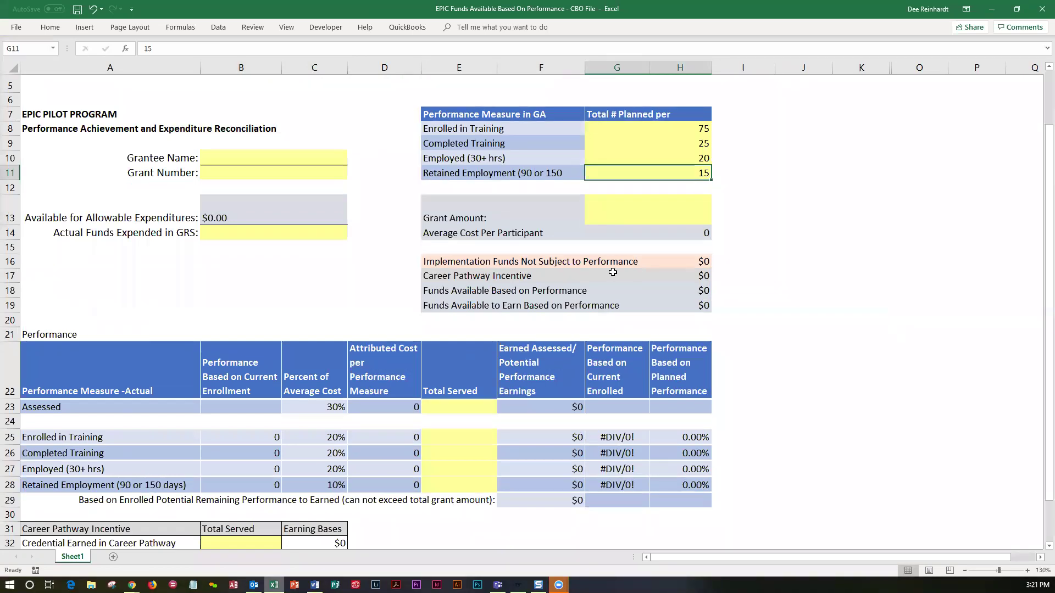
scroll(613, 272, down, 1)
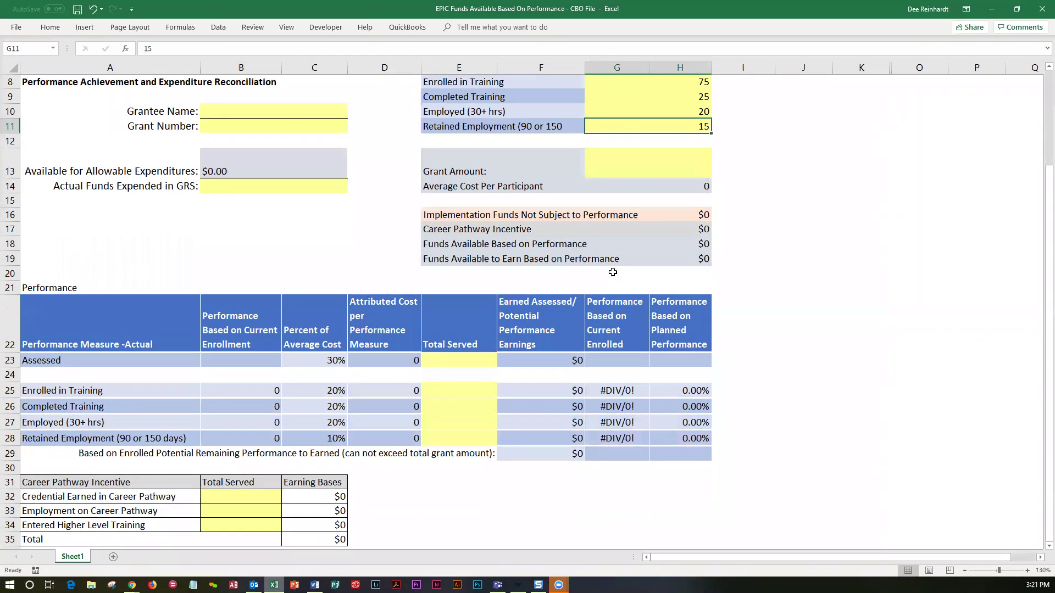
scroll(613, 273, up, 1)
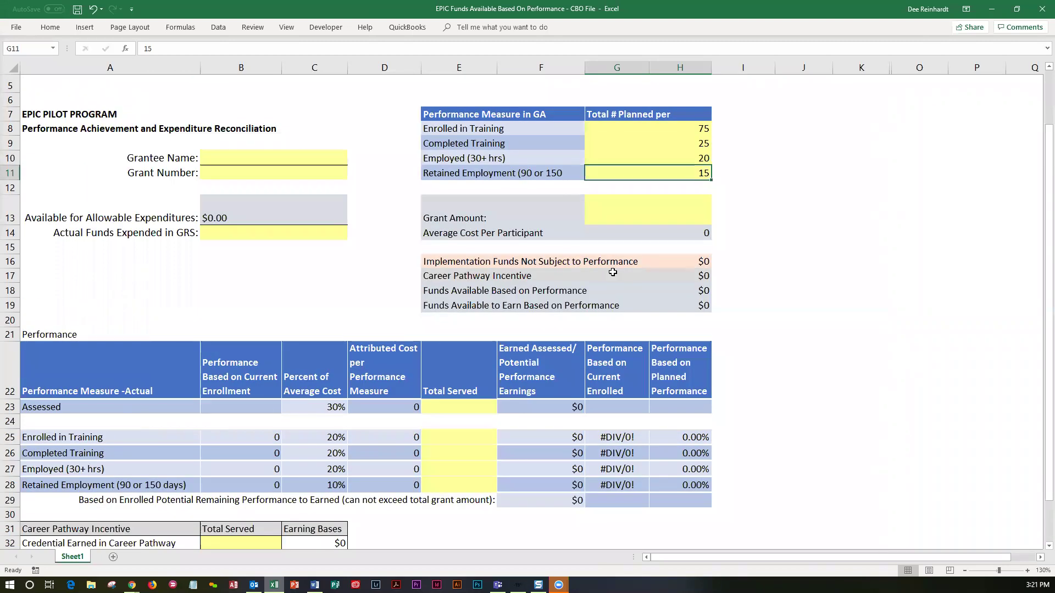
scroll(613, 273, down, 1)
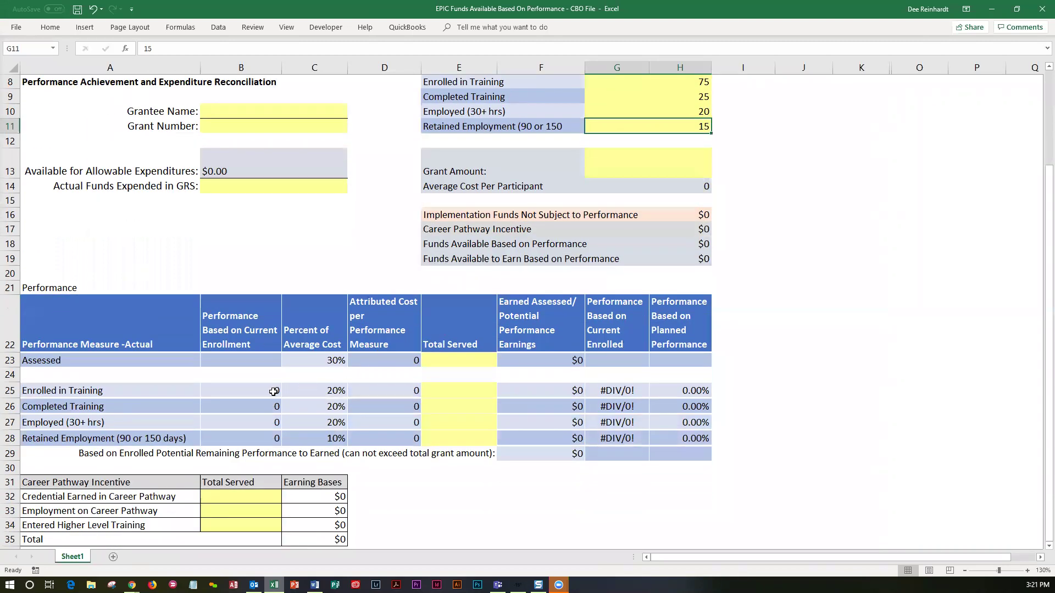
click(456, 390)
text(30)
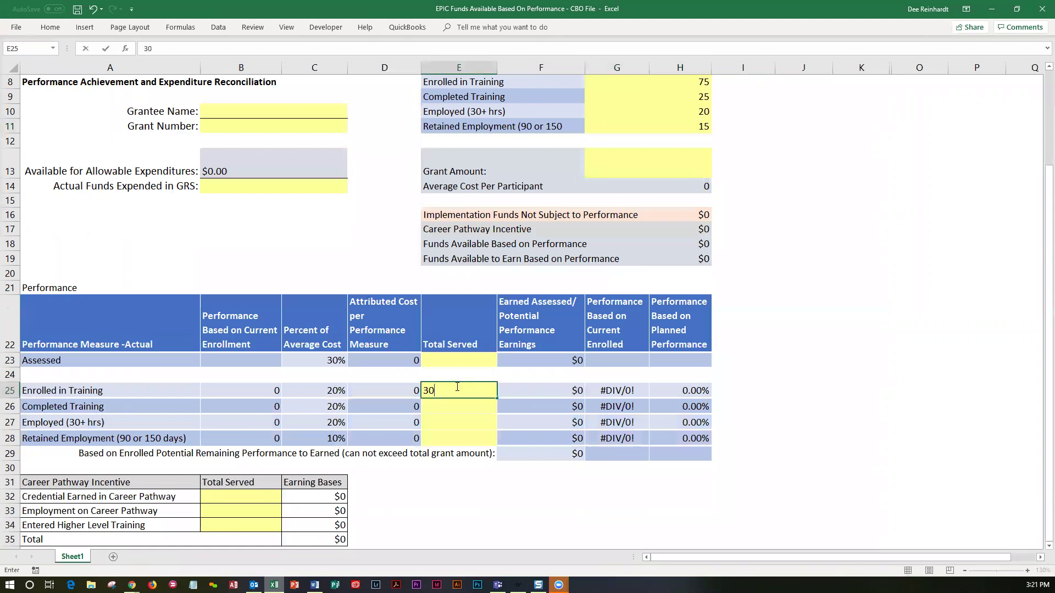
key(ctrl+Return)
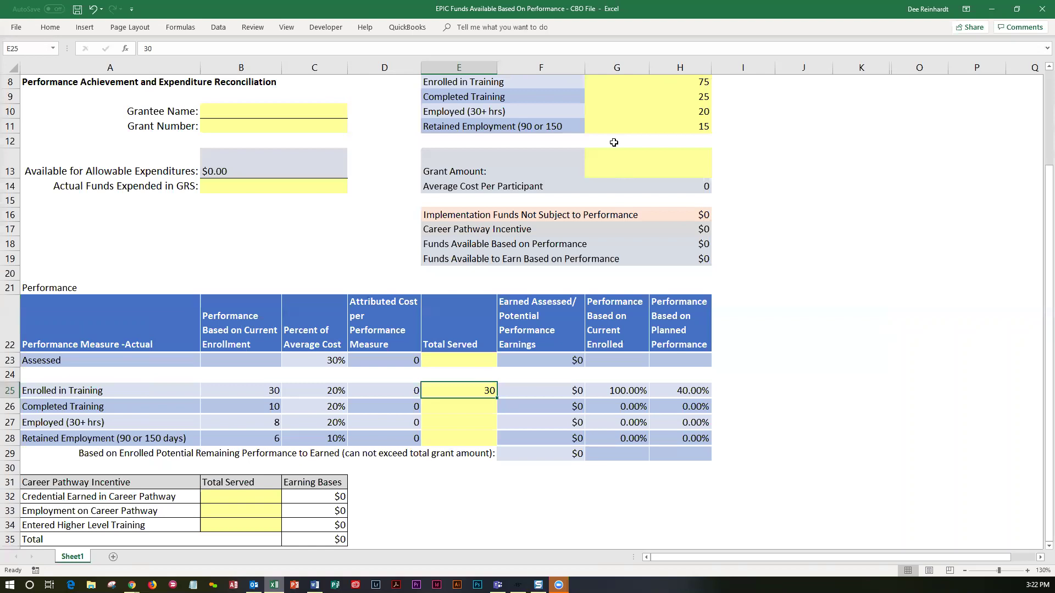
Set the Grant Amount to $642,000.
click(660, 172)
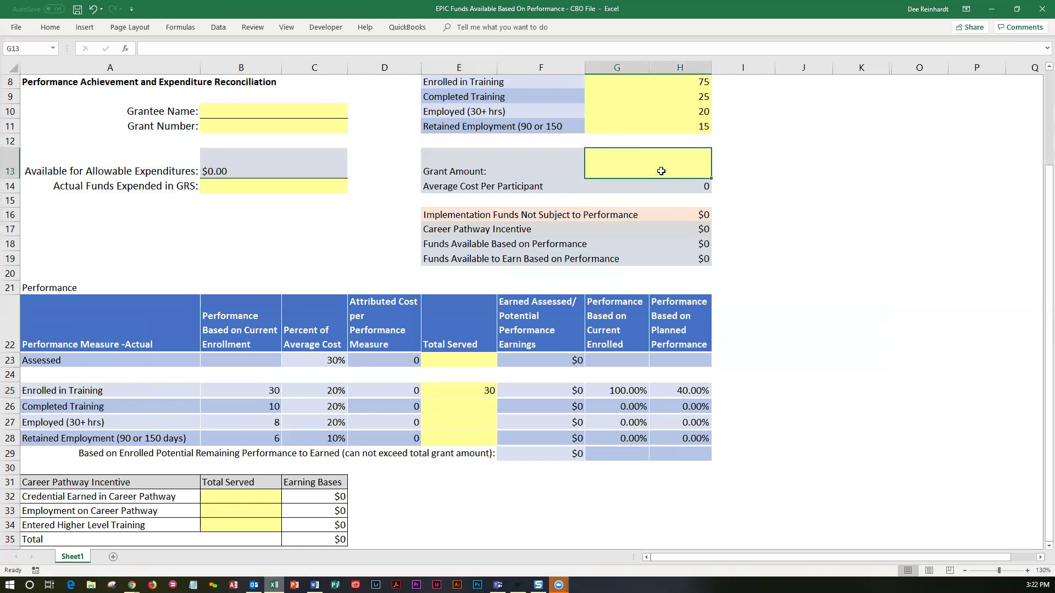
text(642000.00)
key(ctrl+Return)
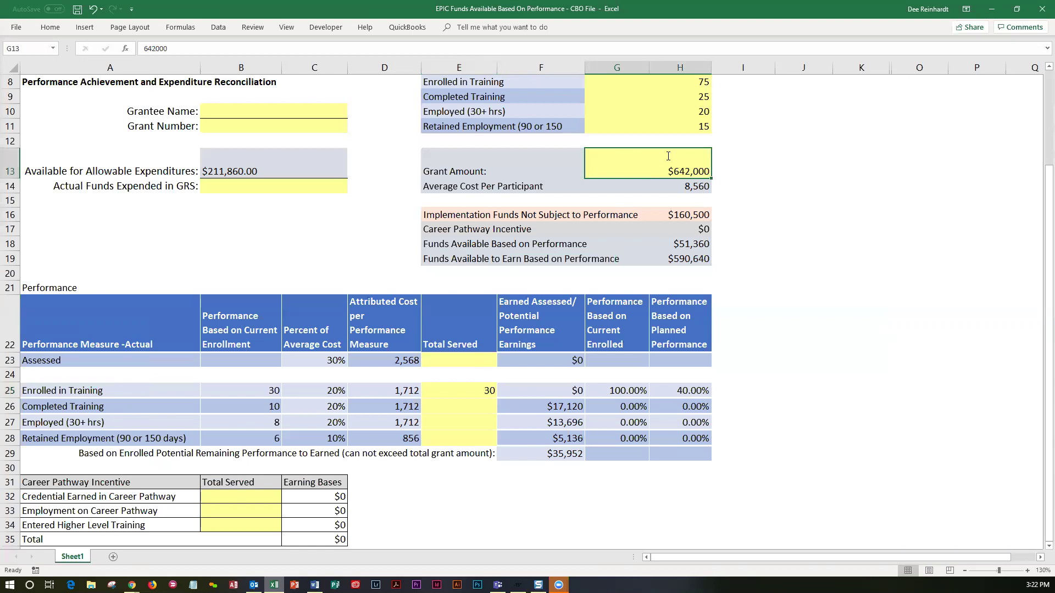
Set Total Served for Assessed to 110 in the Performance table.
scroll(668, 156, down, 1)
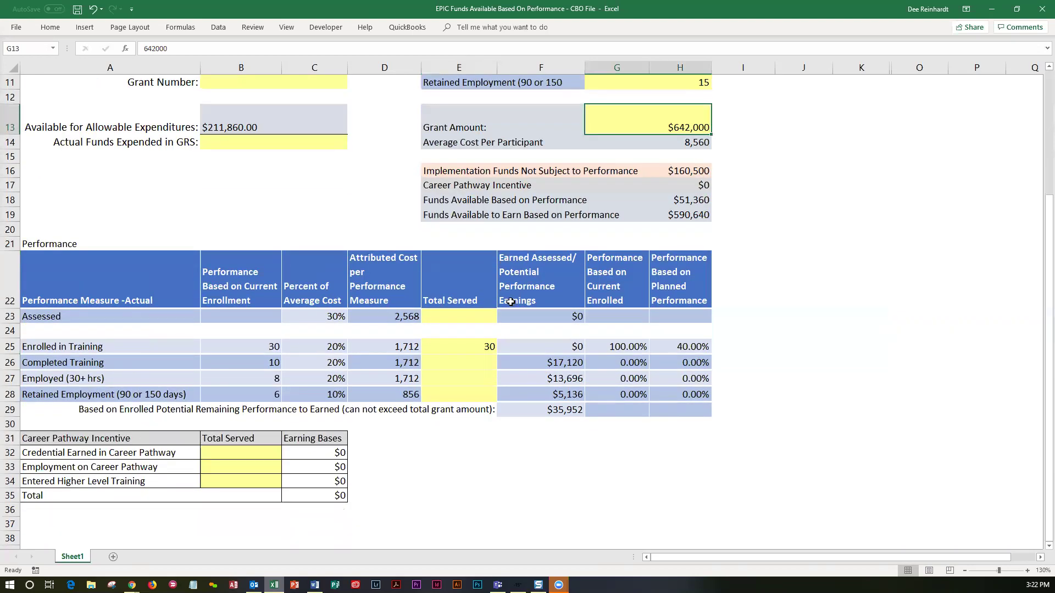
click(479, 317)
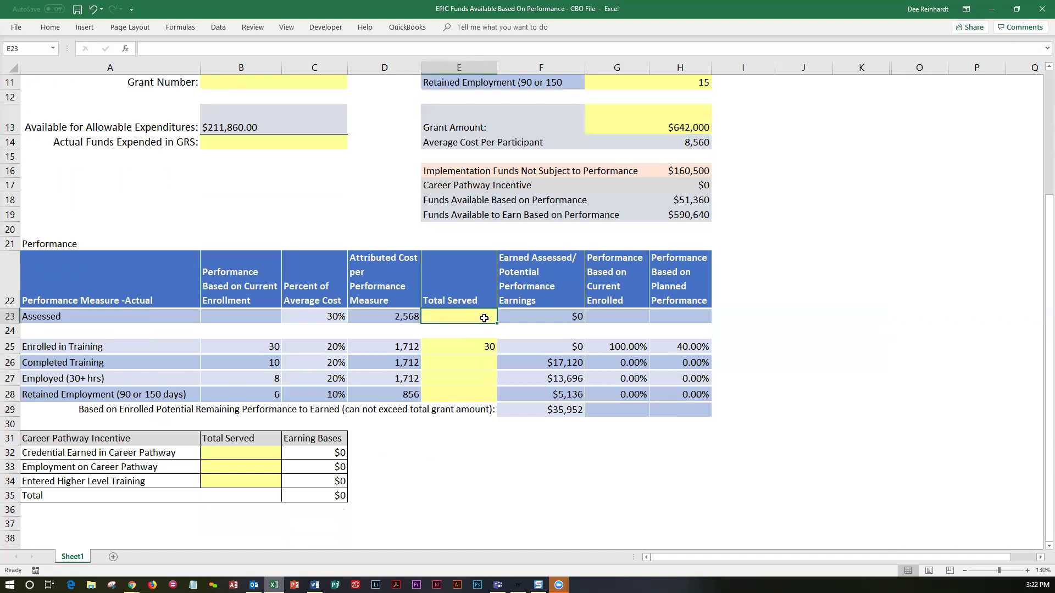
text(110)
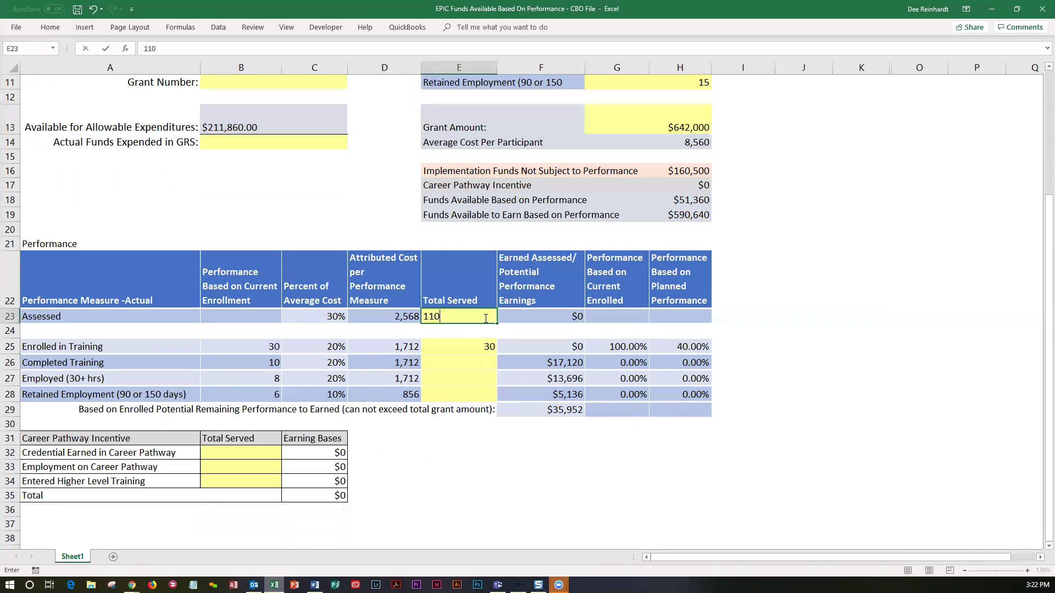
key(ctrl+Return)
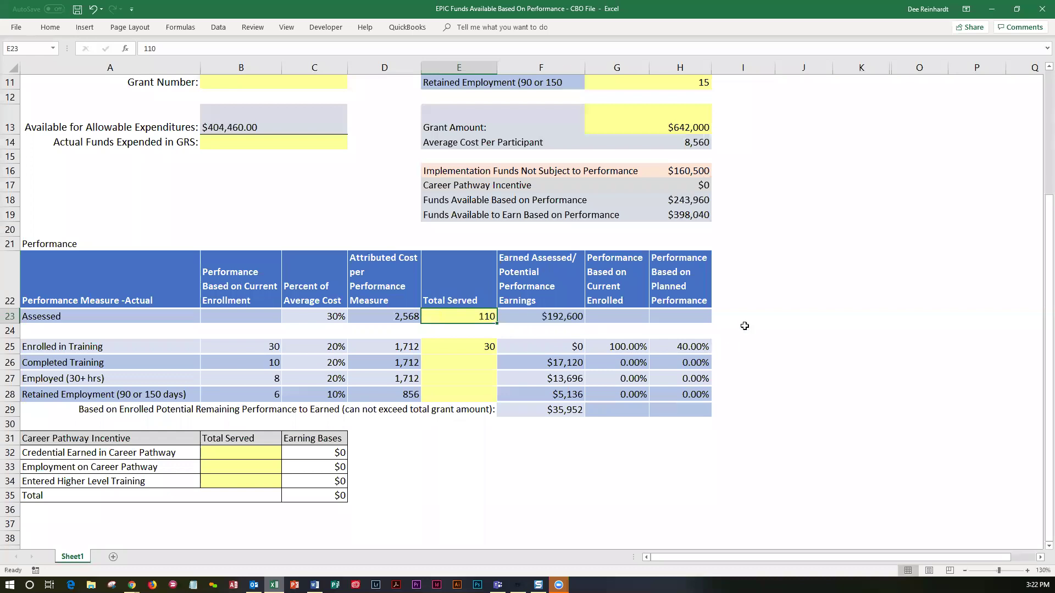
Fill in Total Served with 17 for Completed Training, 15 for Employed (30+ hrs) and 12 for Retained Employment.
scroll(743, 326, up, 2)
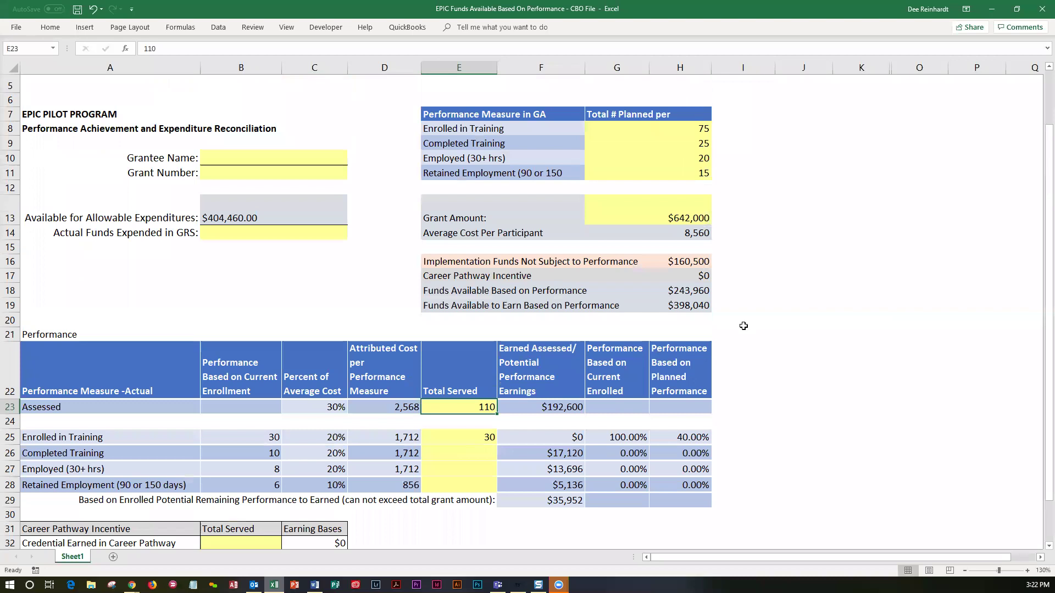
scroll(743, 326, down, 1)
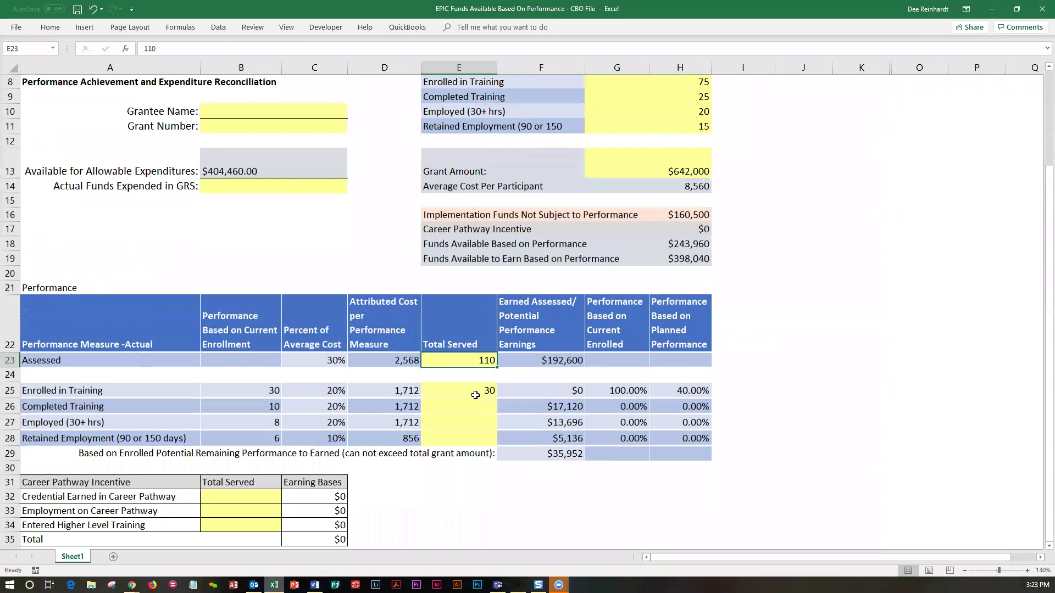
click(450, 406)
text(17)
key(Return)
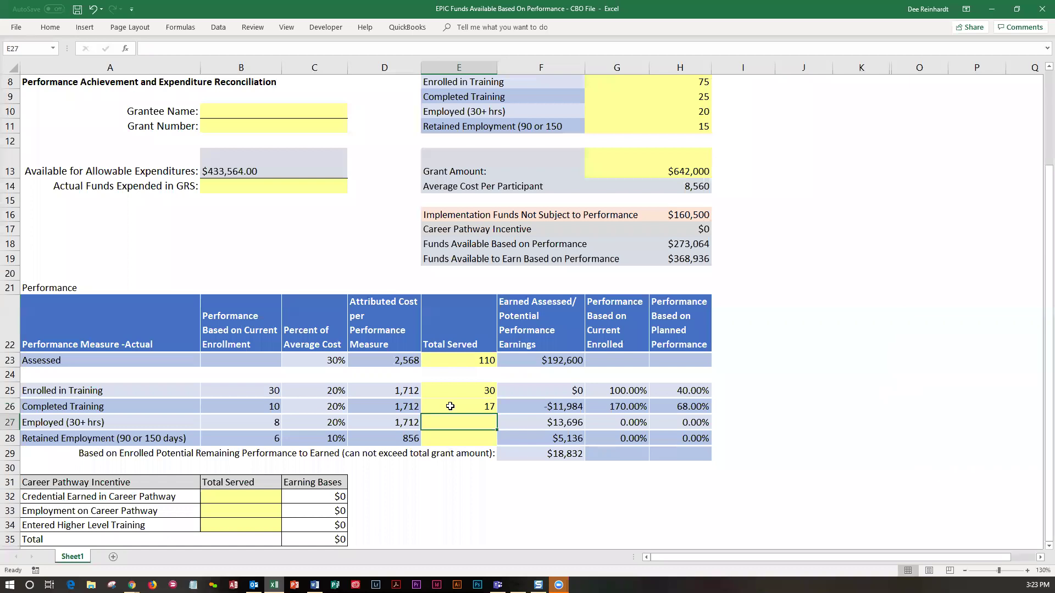
text(15)
key(Return)
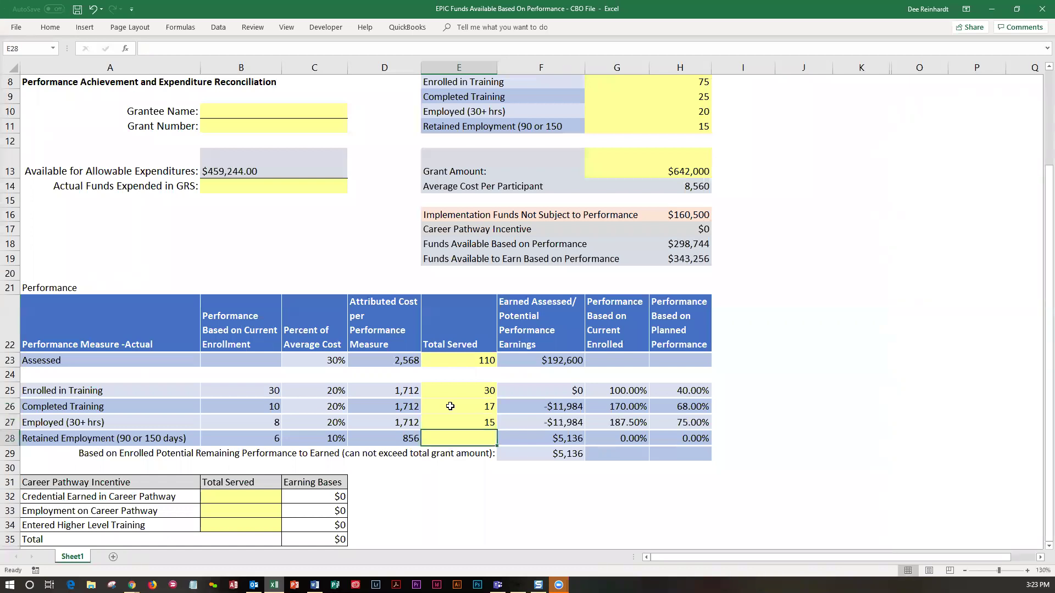
text(12)
key(Return)
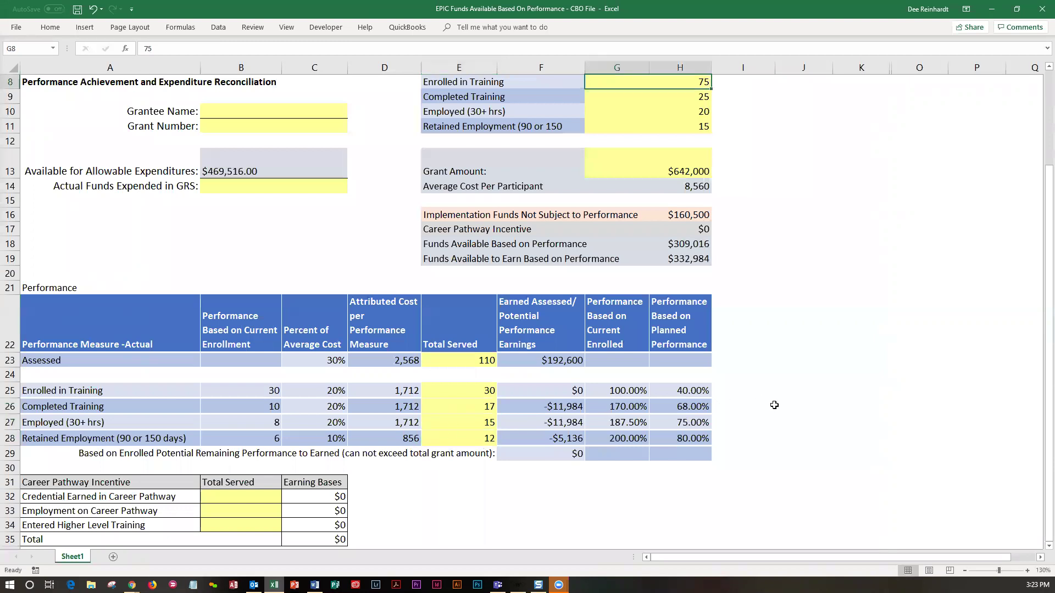
Set Total Served for Credential Earned in Career Pathway to 16 in the Career Pathway Incentive table.
scroll(774, 405, down, 1)
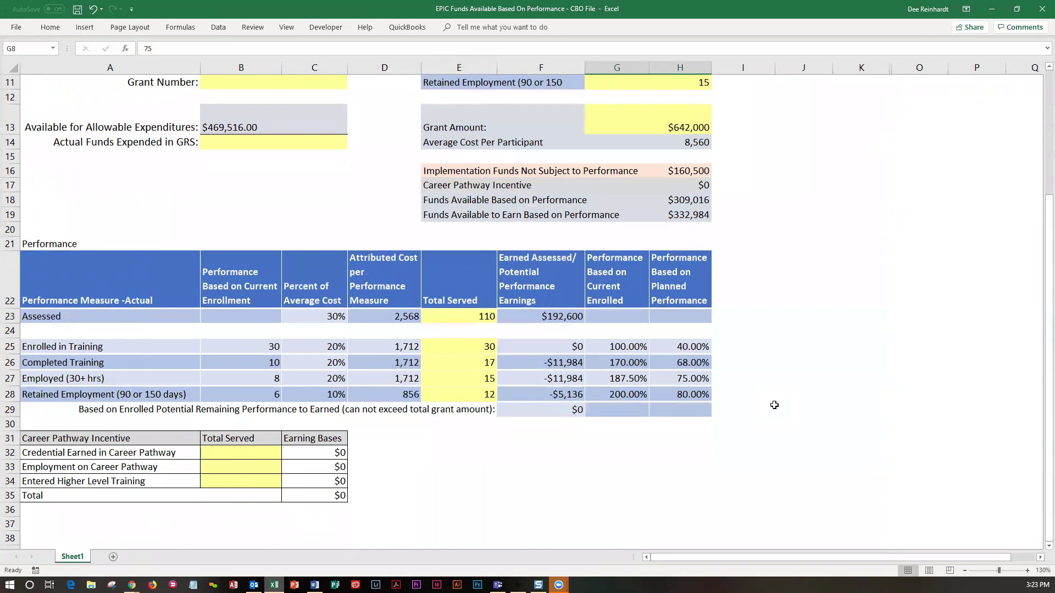
scroll(774, 405, up, 1)
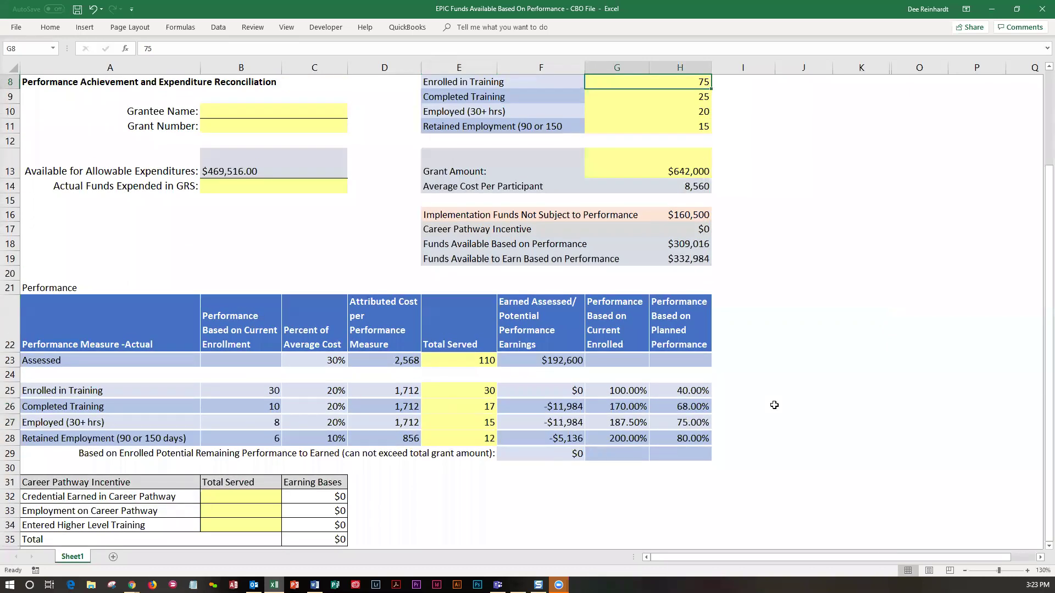
scroll(774, 405, down, 1)
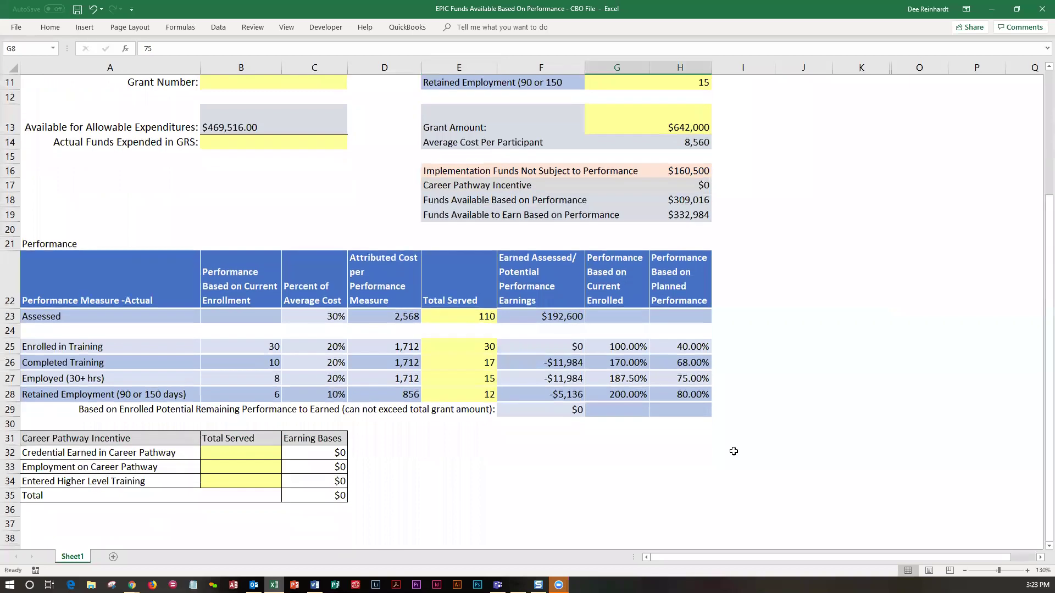
click(258, 451)
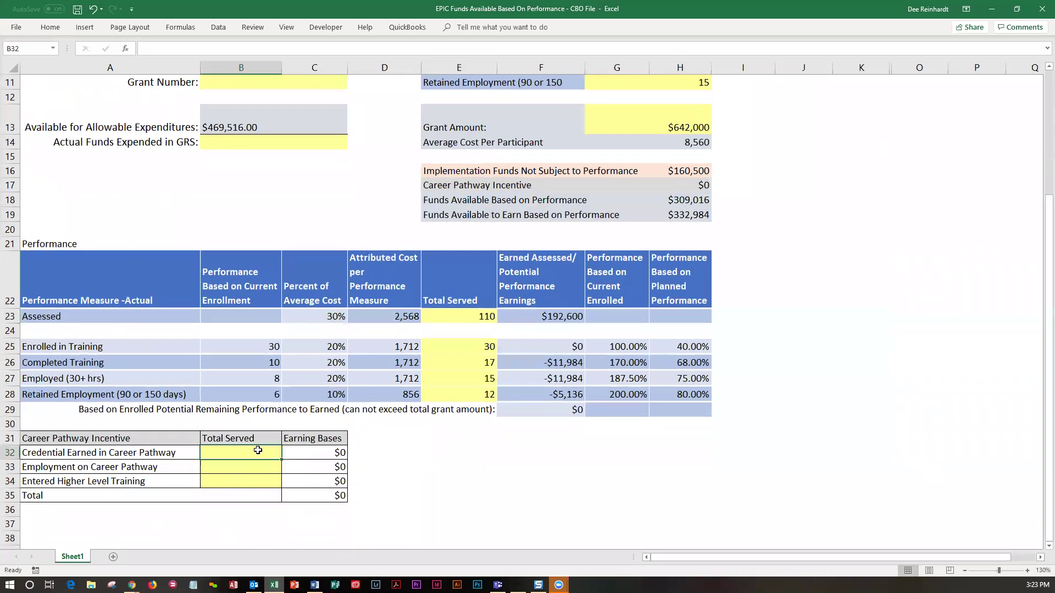
text(16)
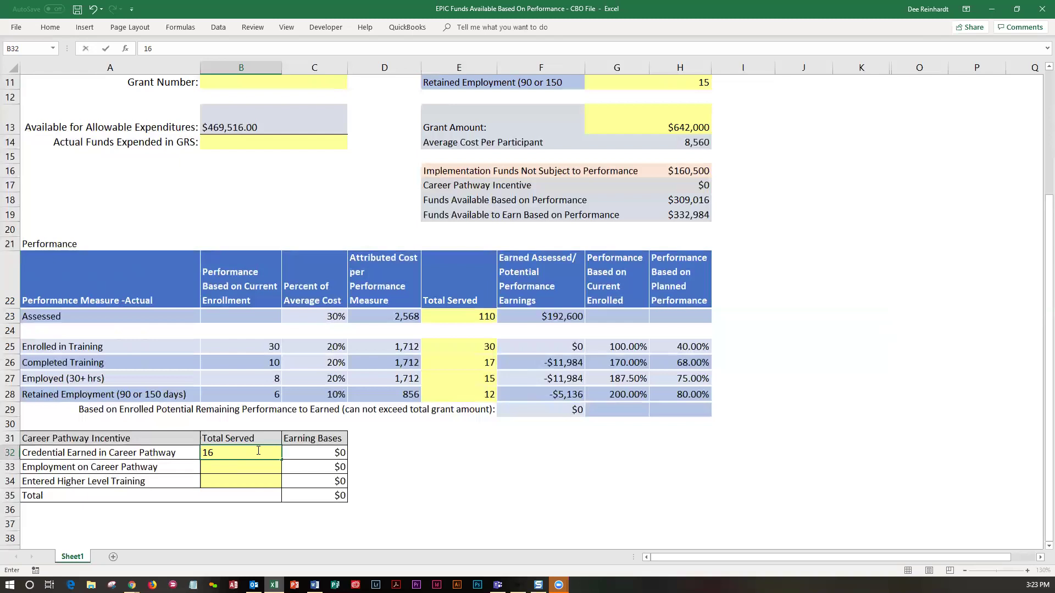
click(268, 468)
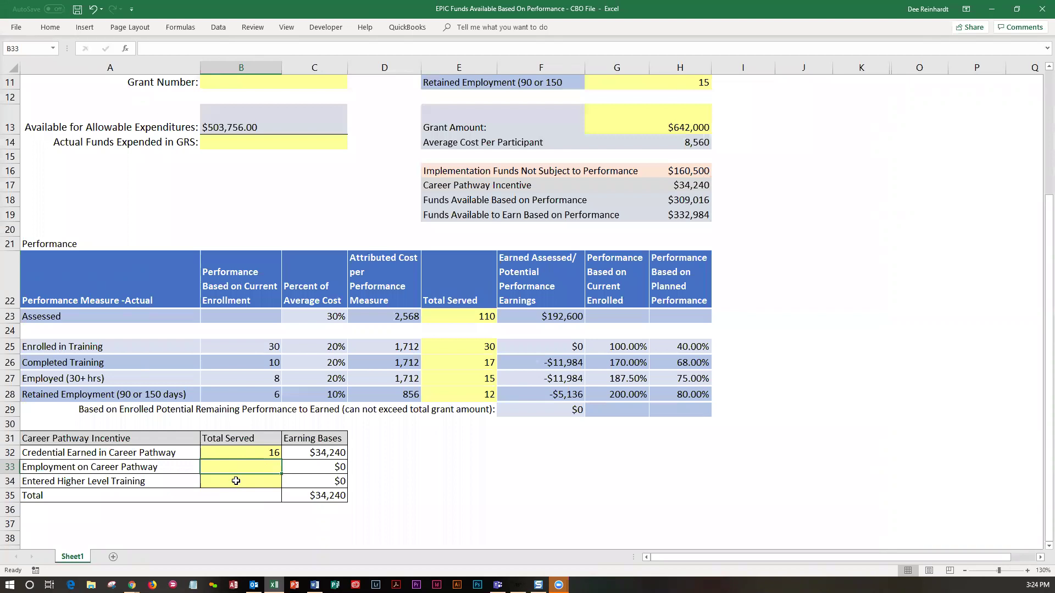
Set Total Served to 15 for Employment on Career Pathway and 2 for Entered Higher Level Training in the Career Pathway Incentive table.
text(15)
key(Return)
text(2)
key(ctrl+Return)
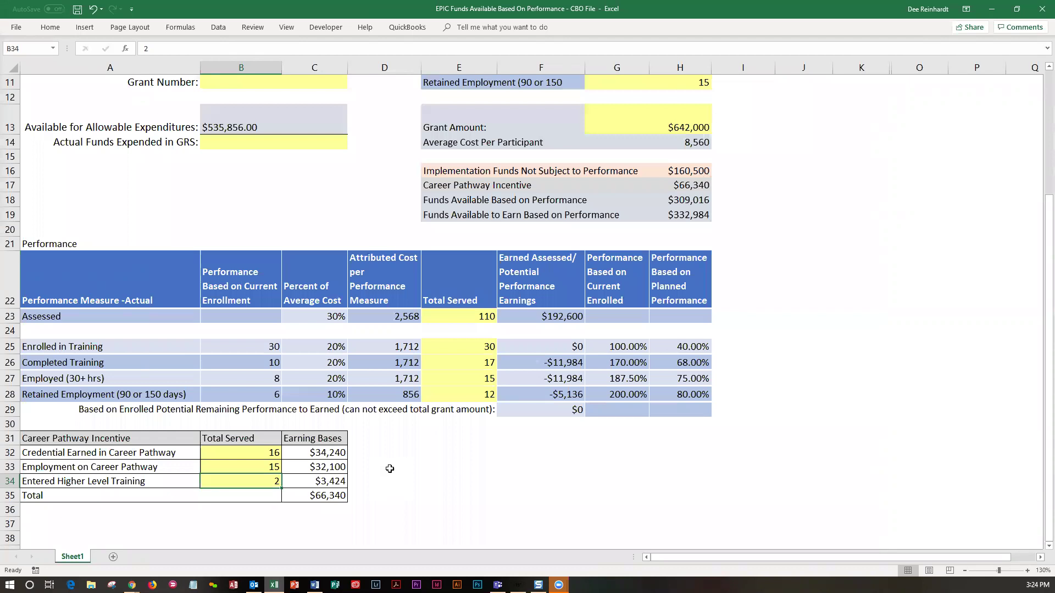
Examine the funding summary, performance table, Career Pathway Incentive figures and the Actual Funds Expended in GRS field.
scroll(388, 476, up, 2)
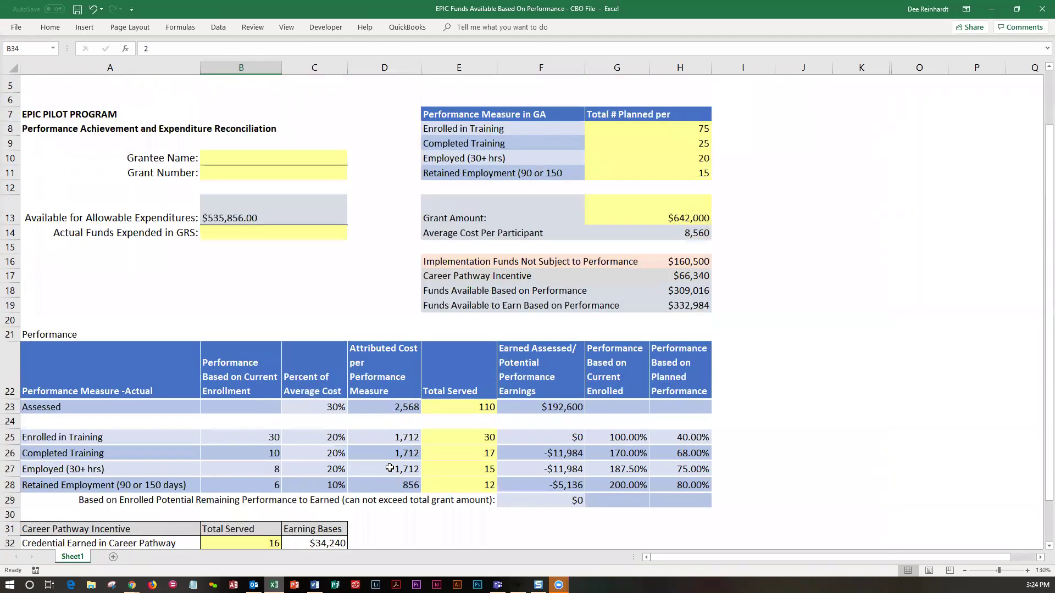
scroll(390, 467, down, 1)
scroll(390, 467, down, 1)
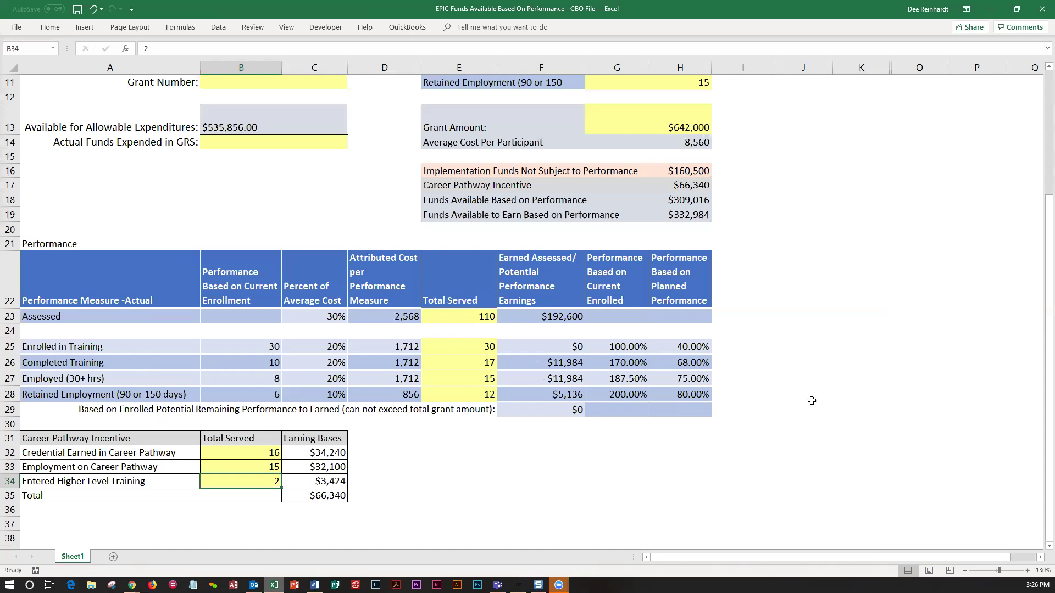
scroll(811, 396, up, 1)
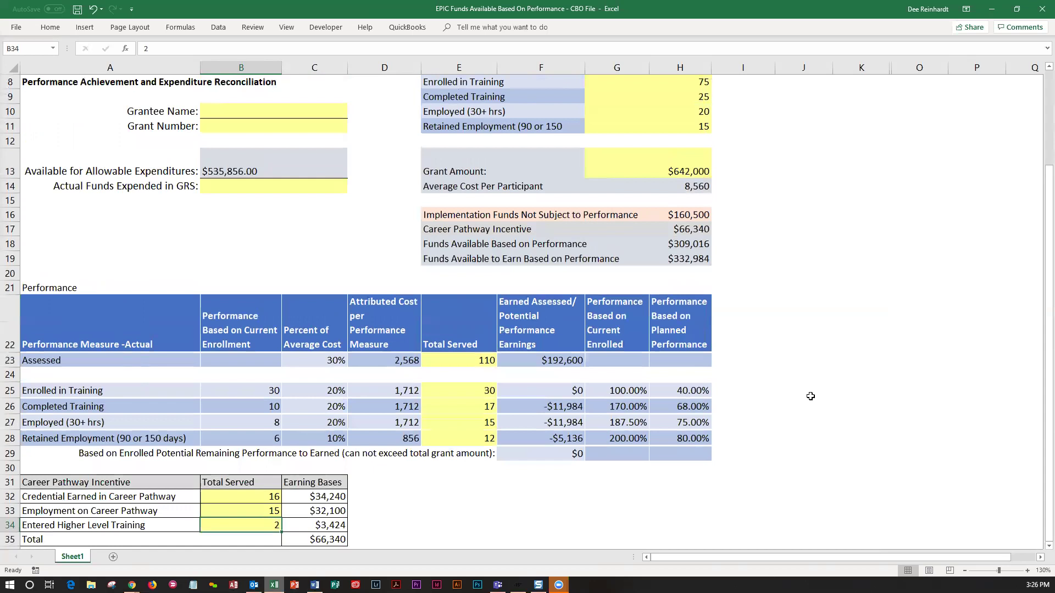
scroll(810, 396, up, 1)
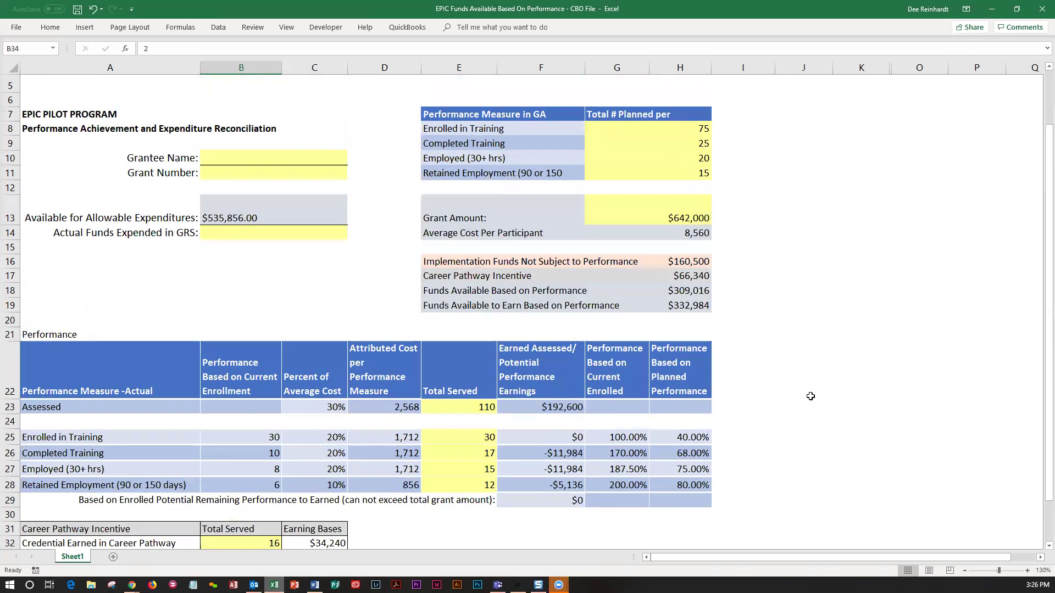
scroll(810, 396, down, 1)
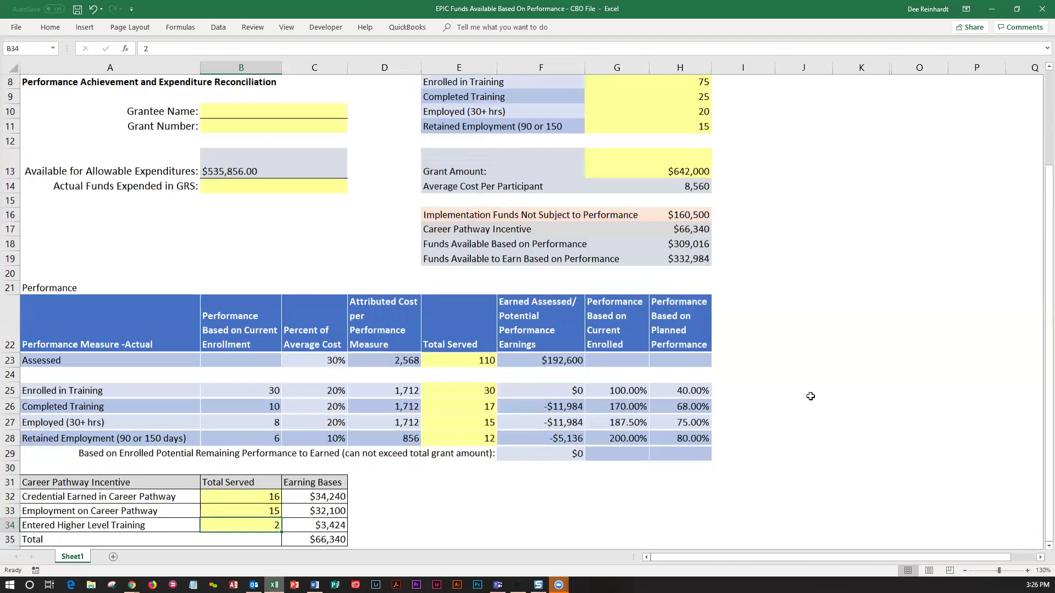
scroll(811, 396, up, 1)
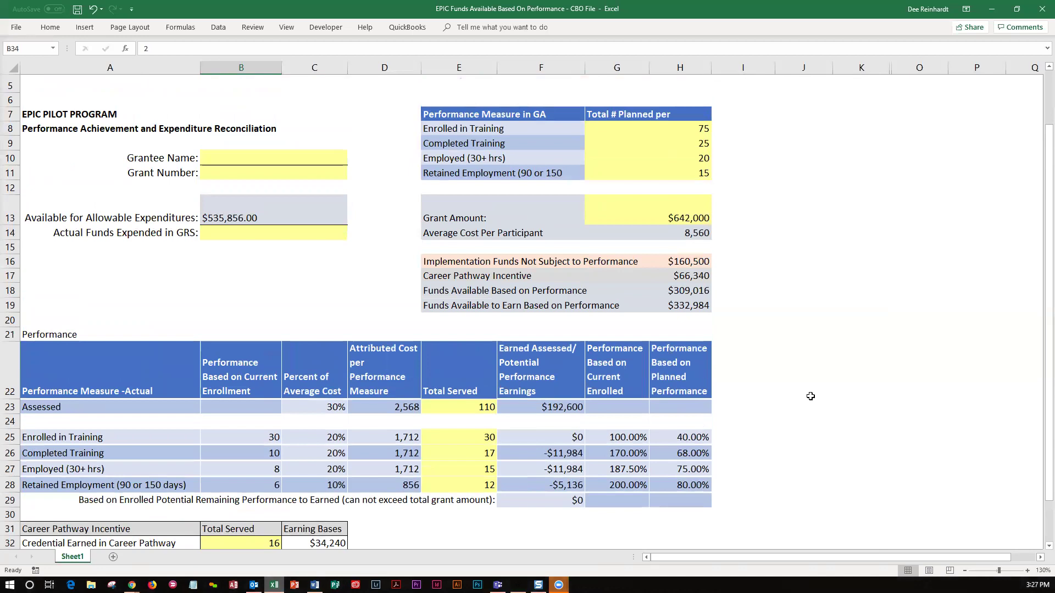
scroll(811, 396, down, 1)
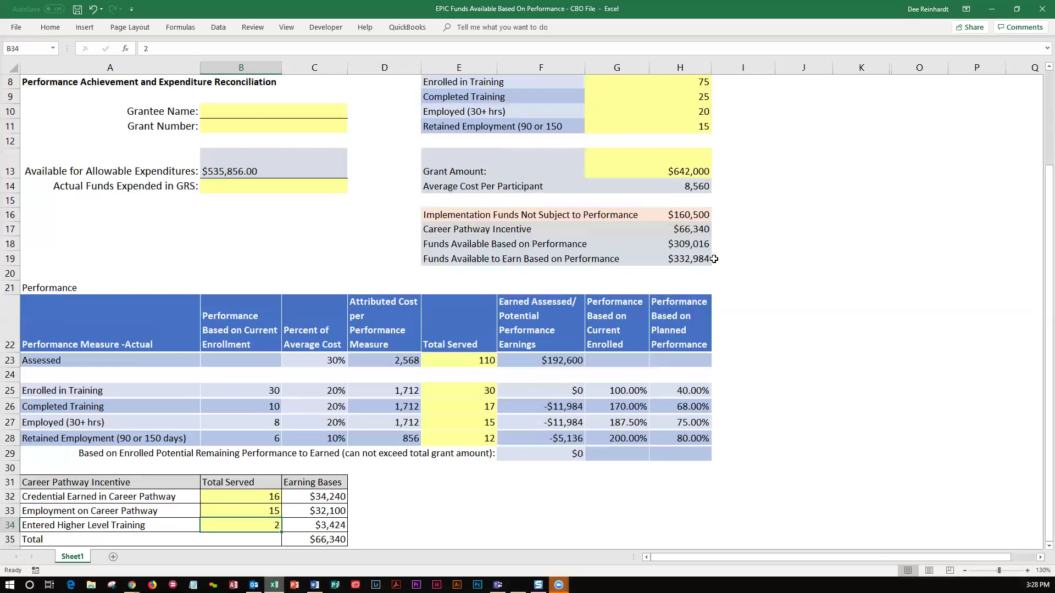
key(ctrl+z)
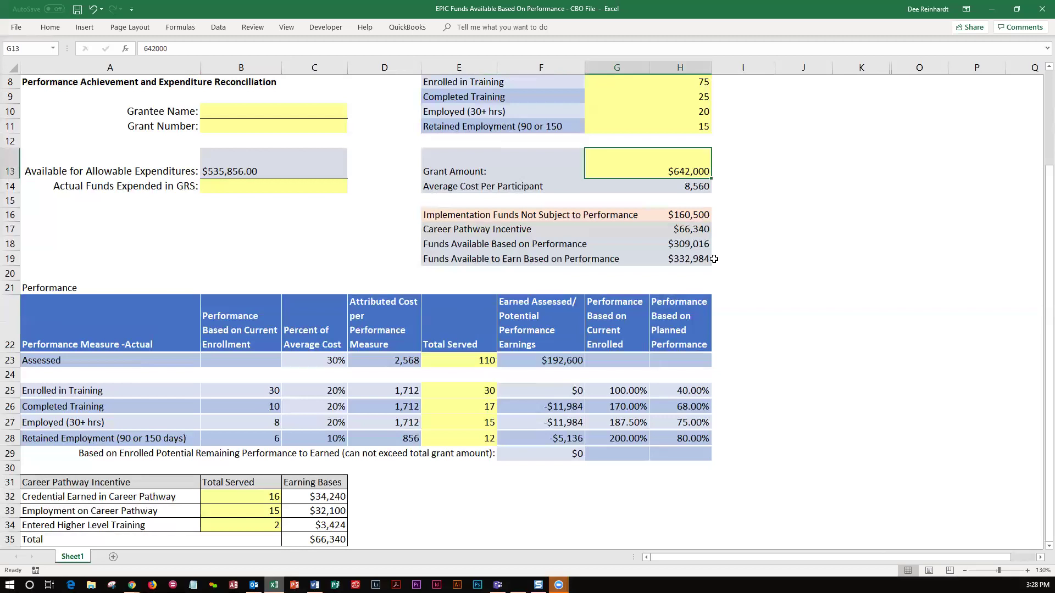
click(286, 187)
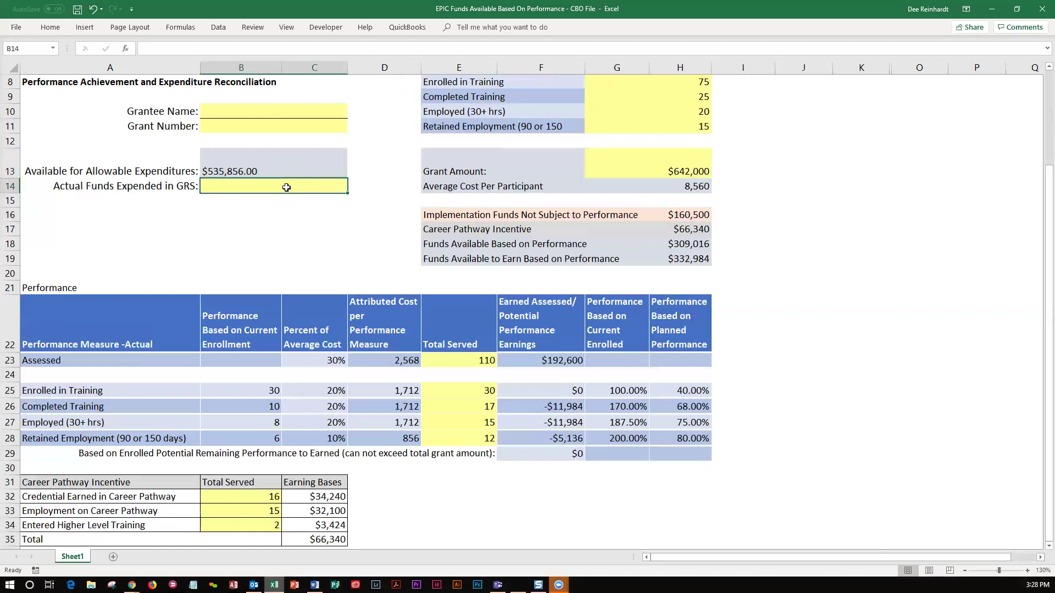
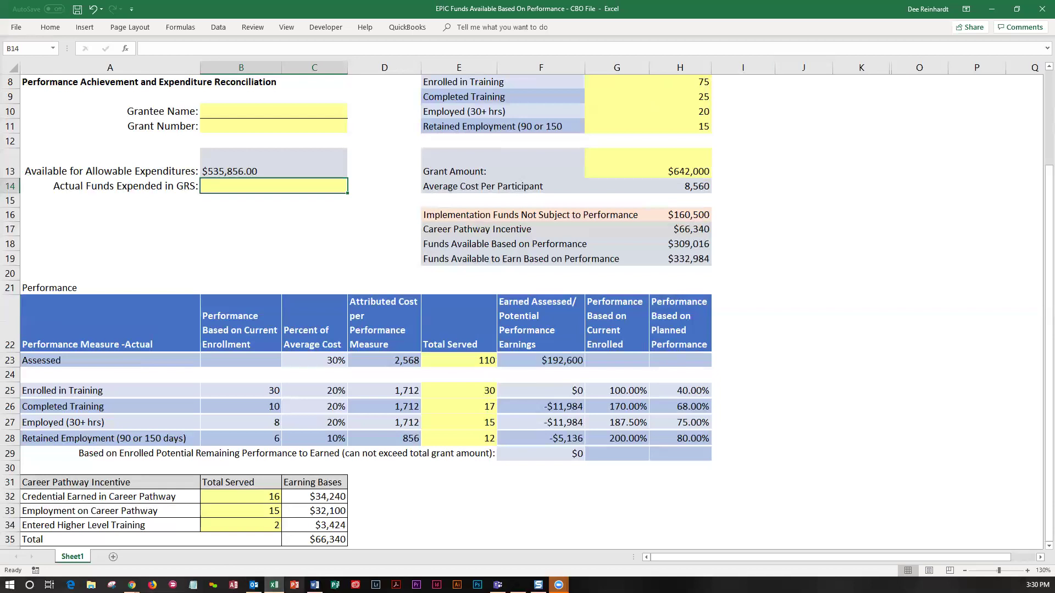
Switch to the EPIC CBO minutes in Word and enter 1 for Springfield Urban League and Lessie Bates DNH under CBO Staff on the Call.
click(314, 585)
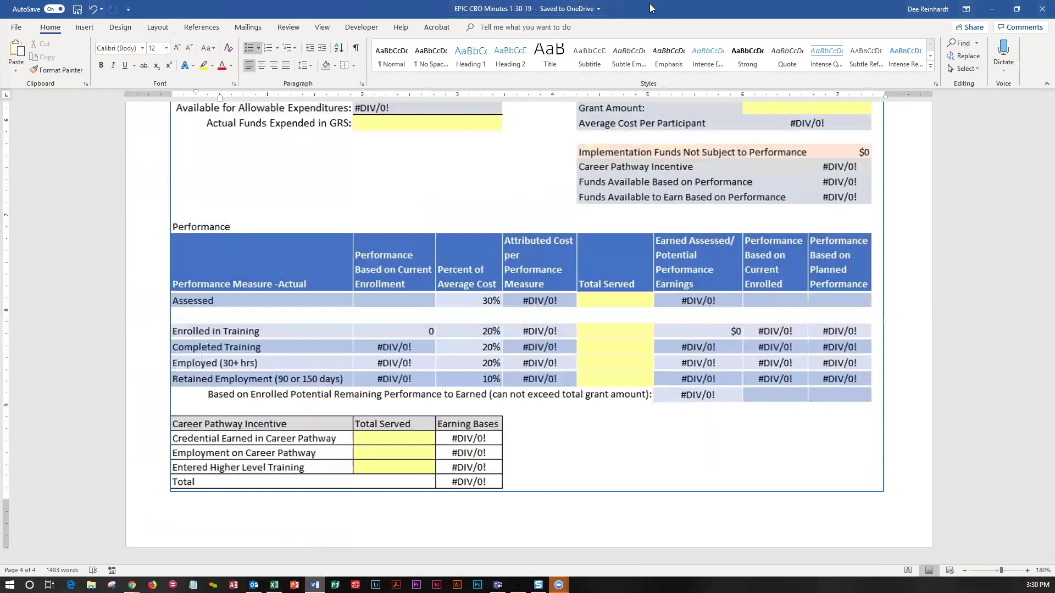
key(alt+Tab)
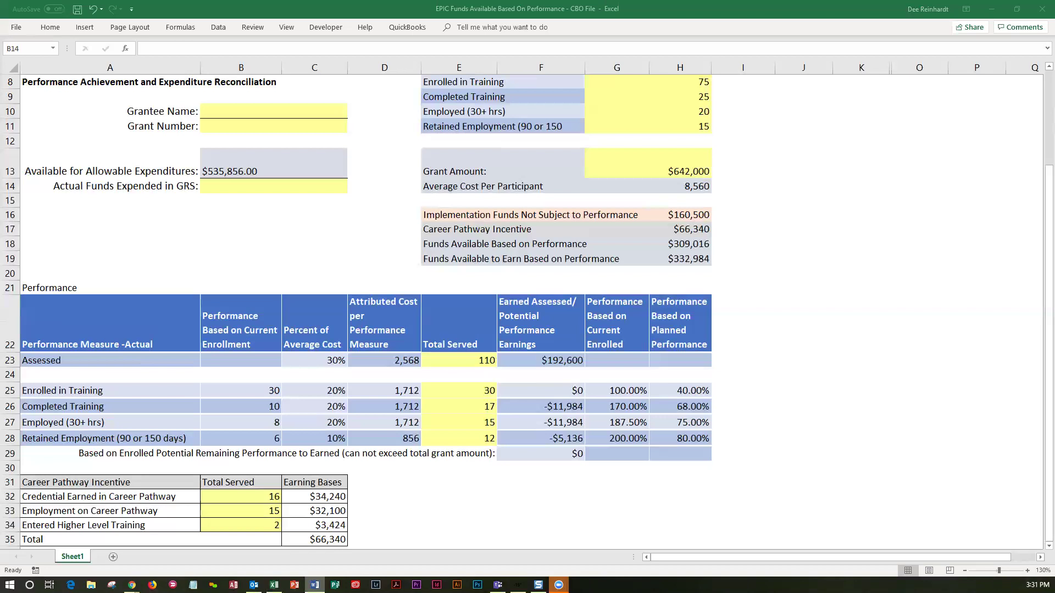
key(alt+Tab)
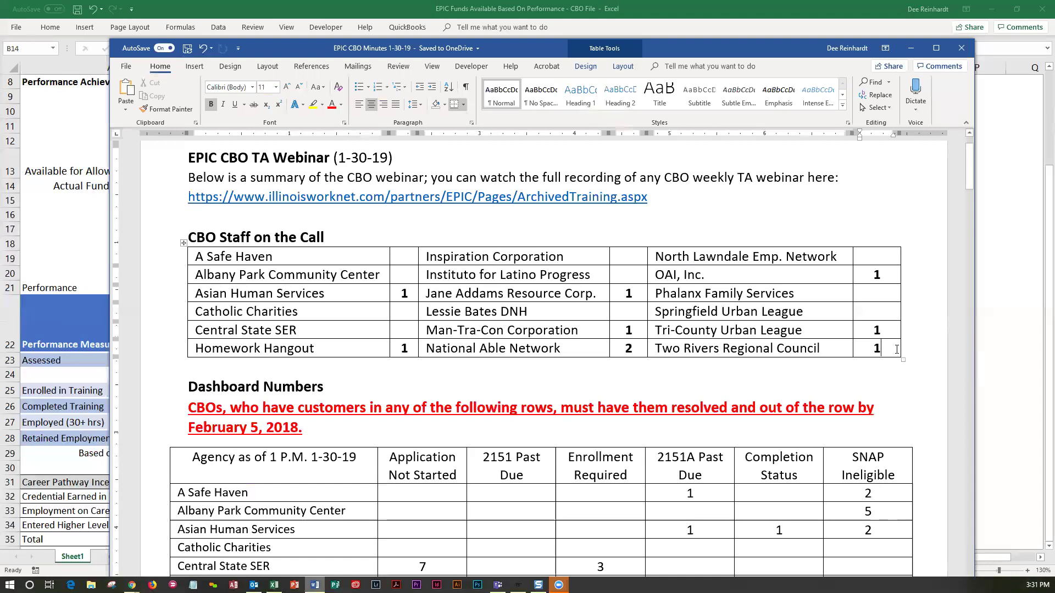
click(806, 348)
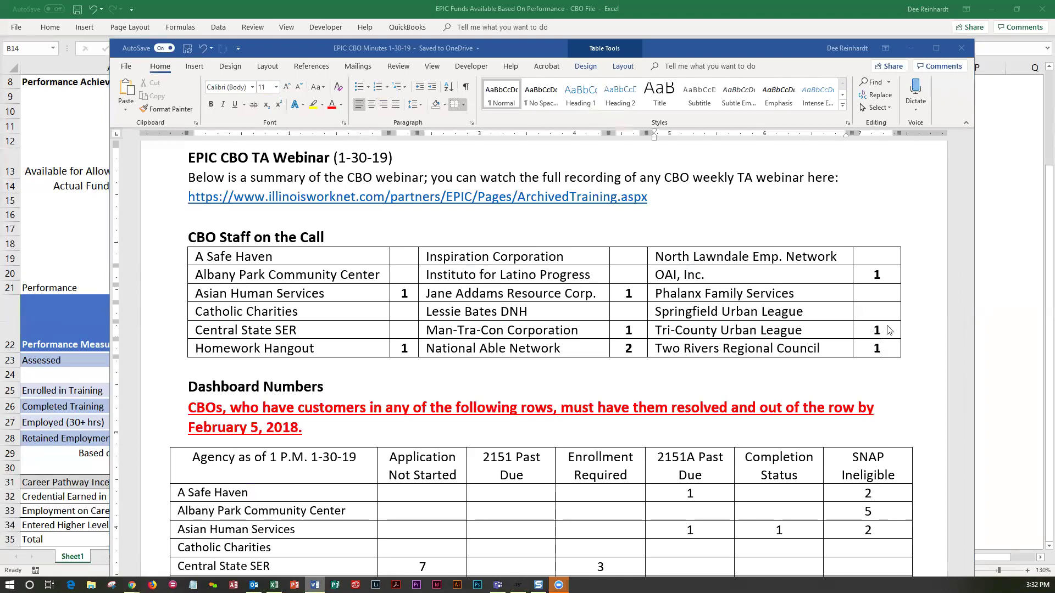
click(878, 312)
text(1)
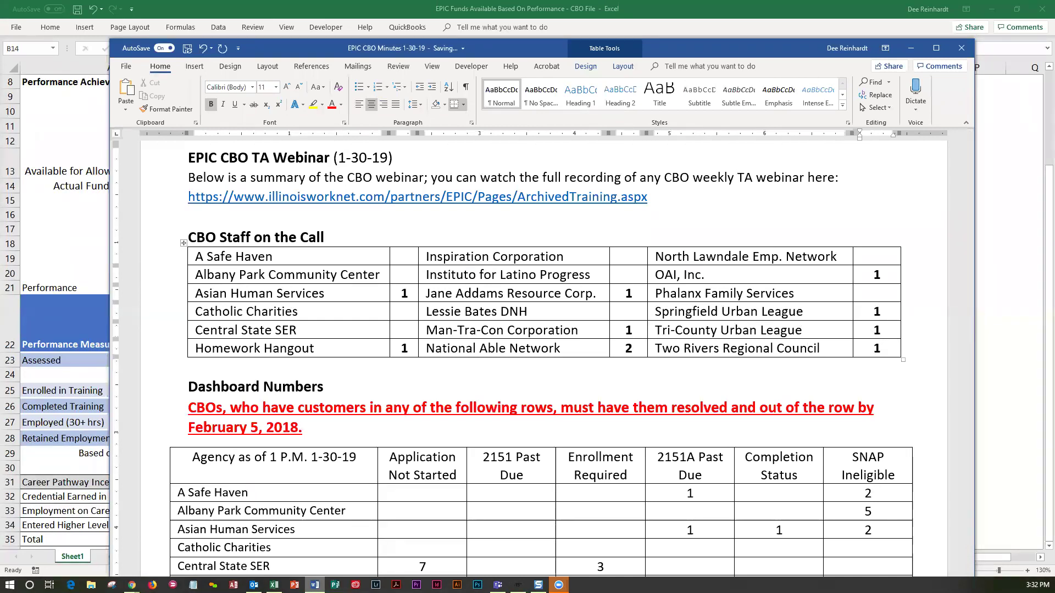
click(624, 312)
text(1)
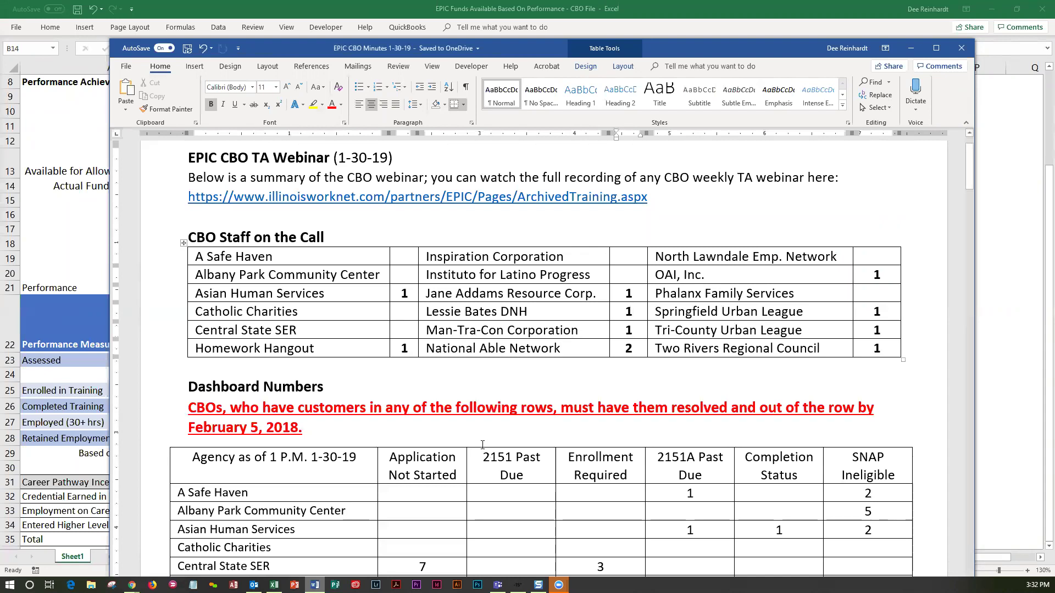
Highlight Springfield Urban League's 2151A Past Due entry in yellow in the Dashboard Numbers table.
scroll(483, 445, down, 3)
scroll(482, 445, up, 2)
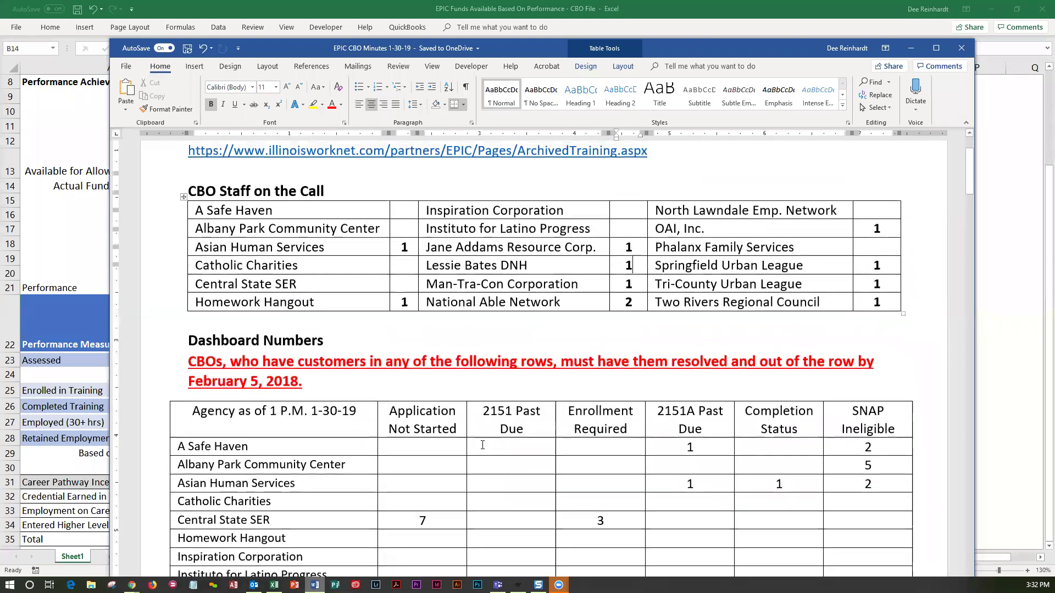
scroll(483, 446, down, 5)
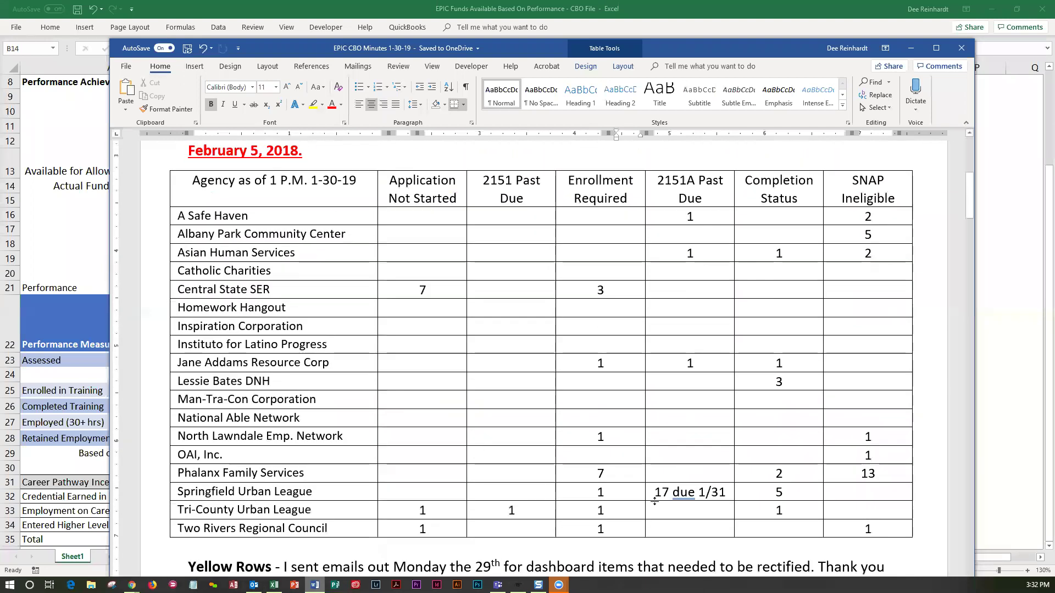
click(649, 494)
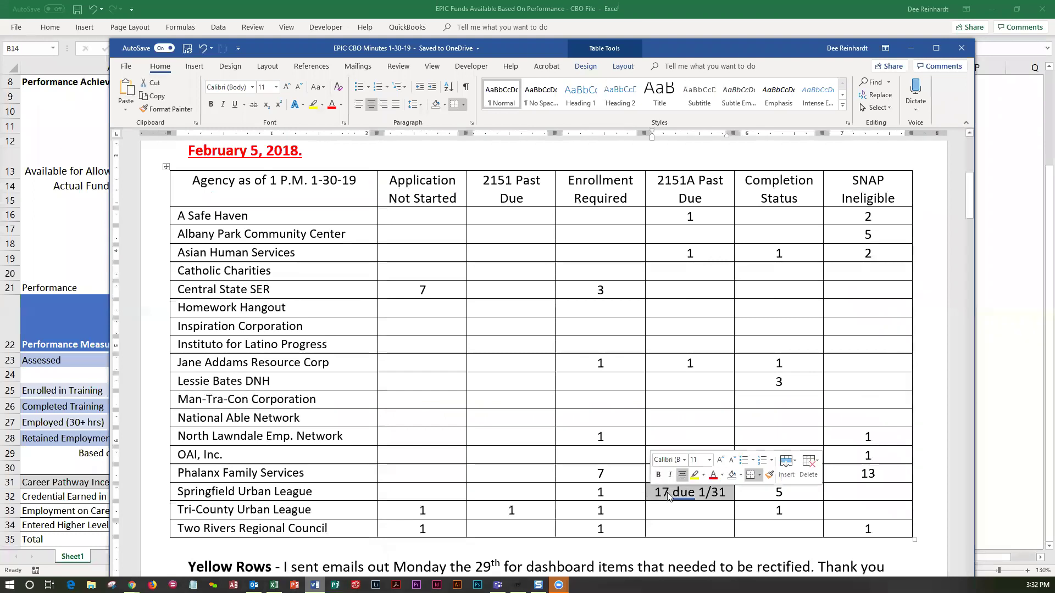
click(695, 475)
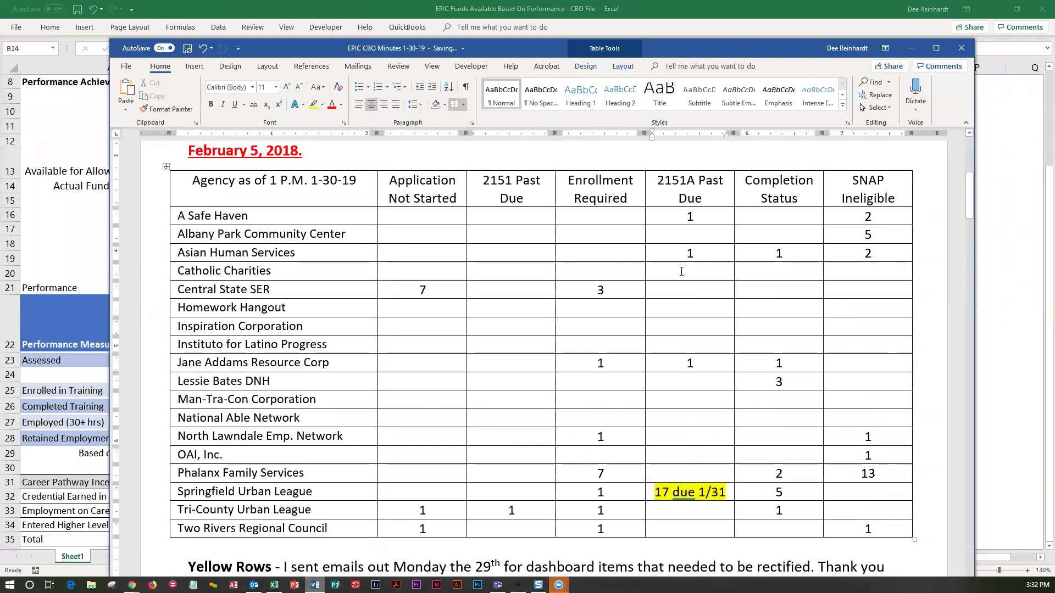
Highlight the Enrollment Required and SNAP Ineligible entries for Phalanx Family Services in yellow.
click(564, 475)
drag(564, 474, 605, 474)
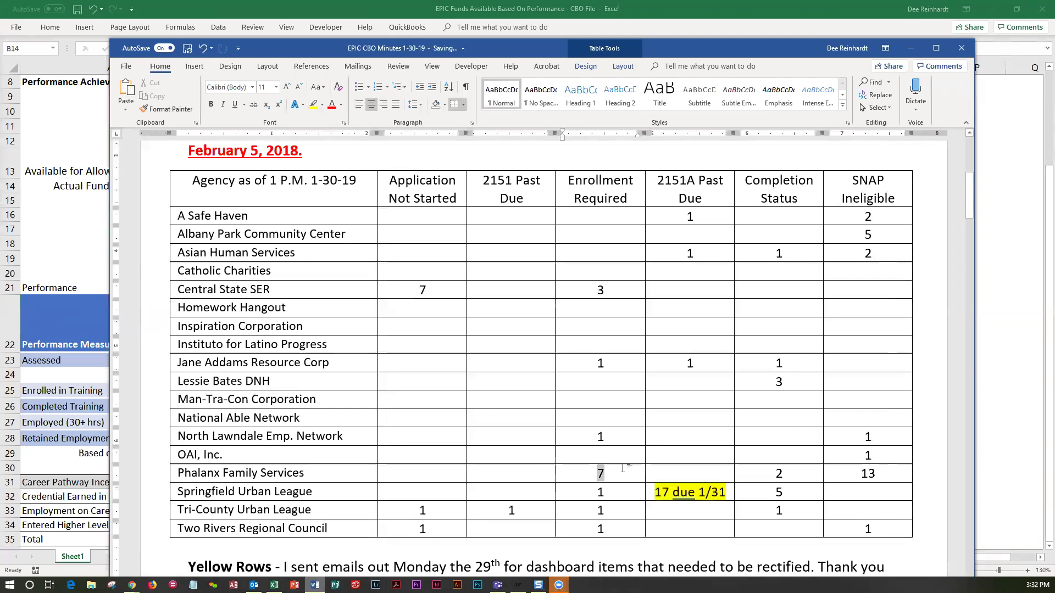
click(669, 450)
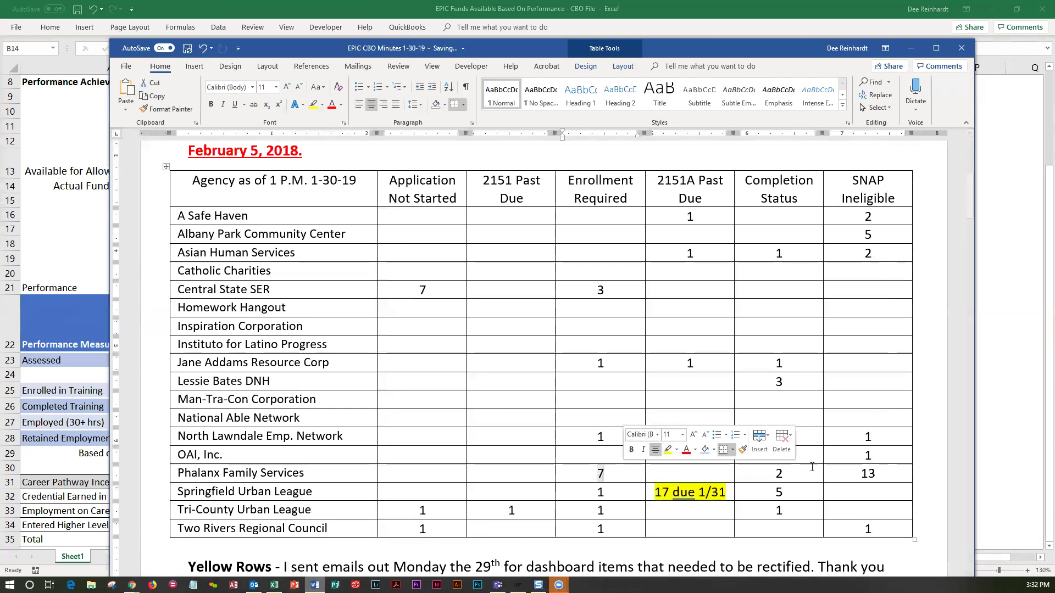
drag(840, 474, 878, 474)
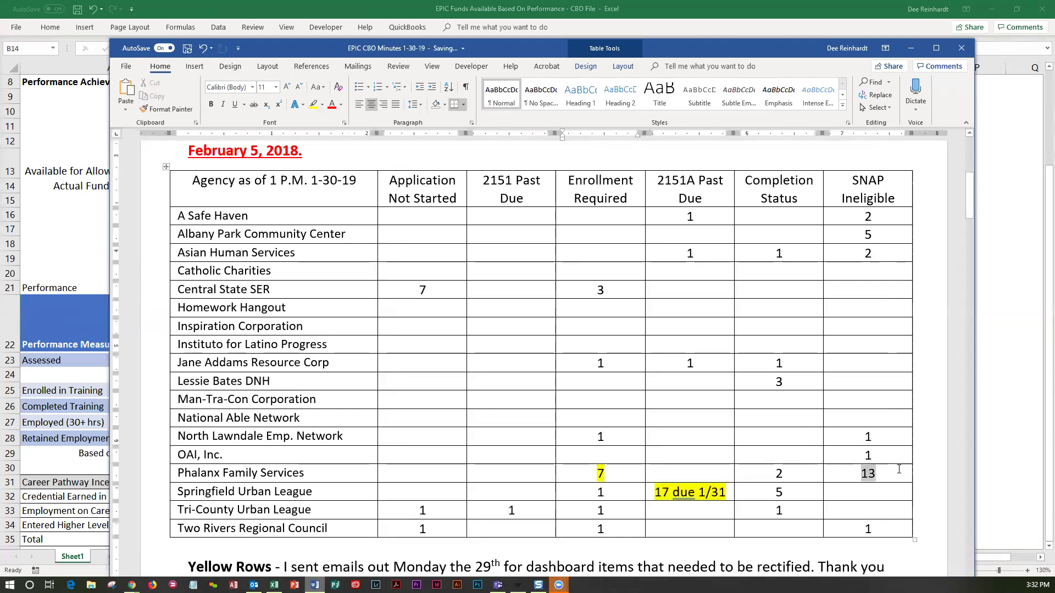
click(924, 451)
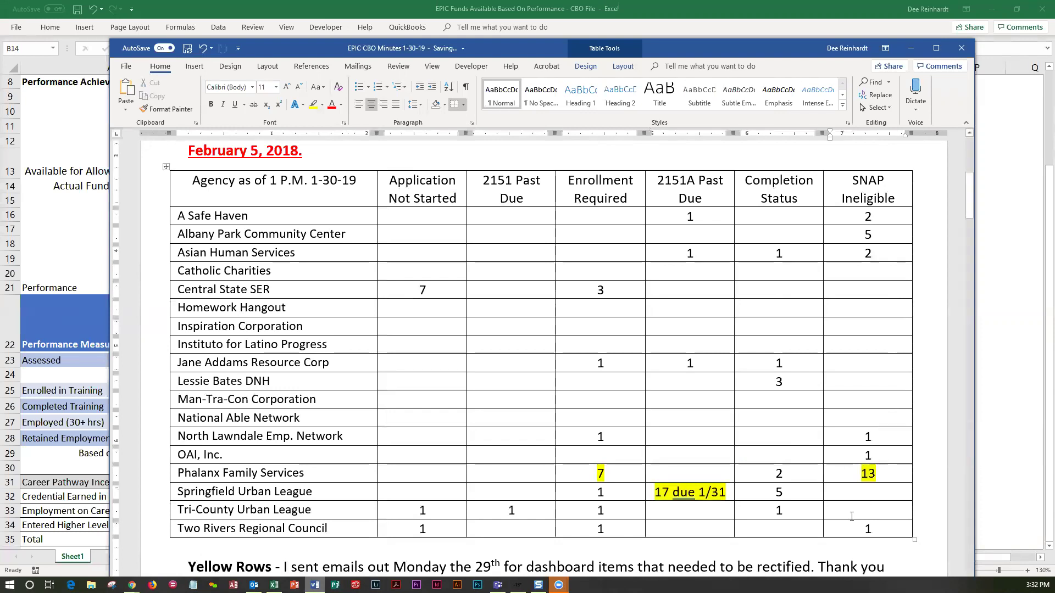